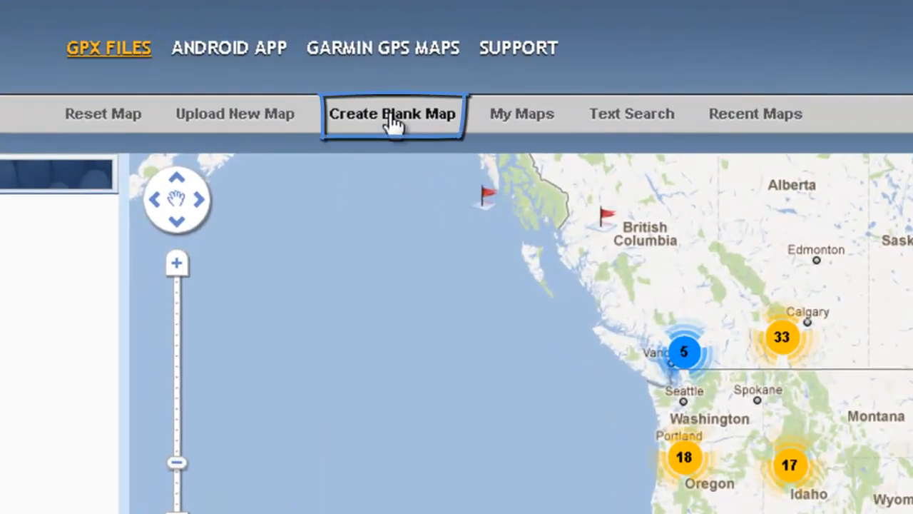
- Start a new blank map named "Strega's Map Test" with the description "Anything you want"
click(391, 117)
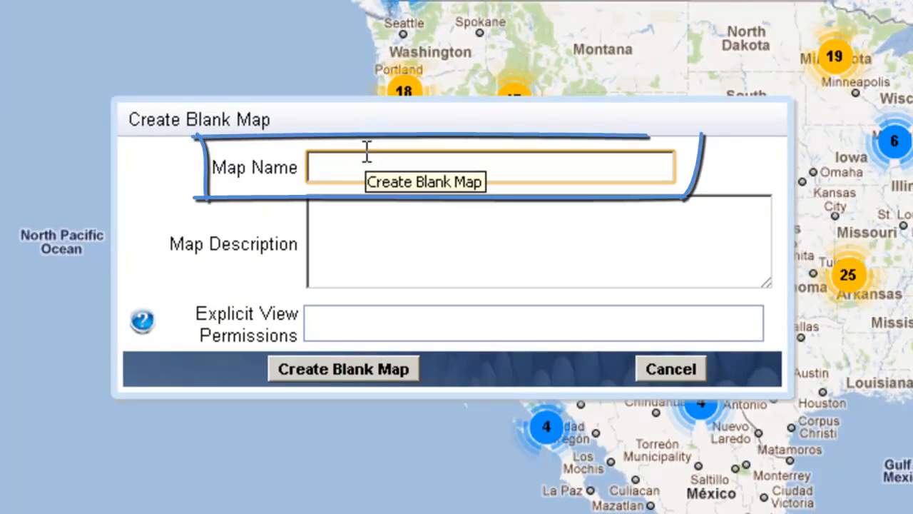
text(Stre)
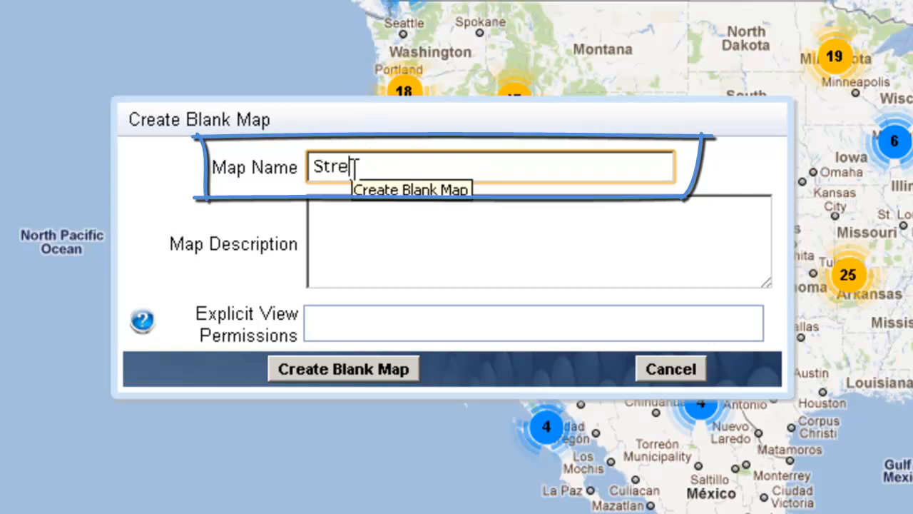
text(ga's M)
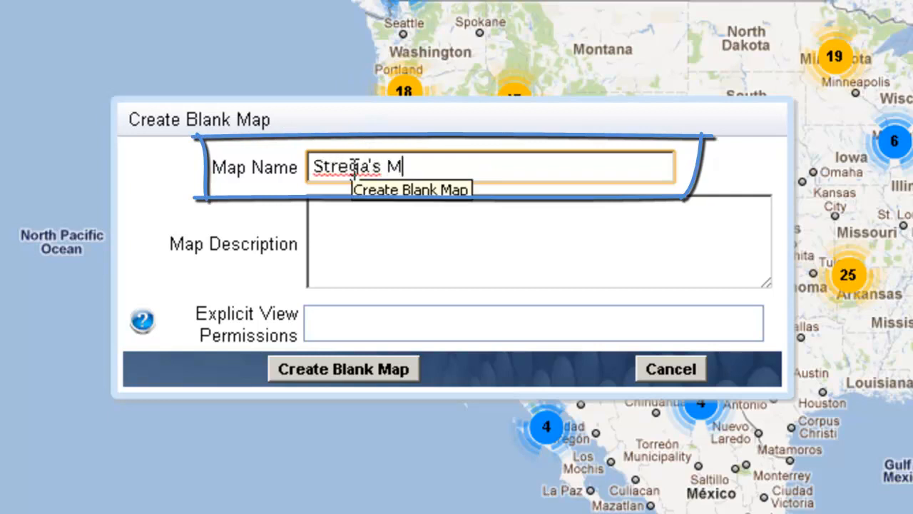
text(ap Test)
key(Tab)
text(An)
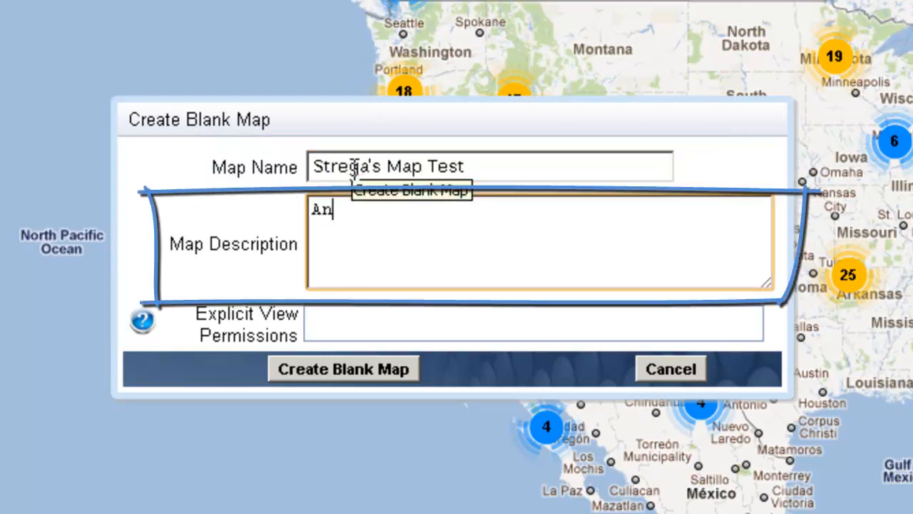
text(ything you want)
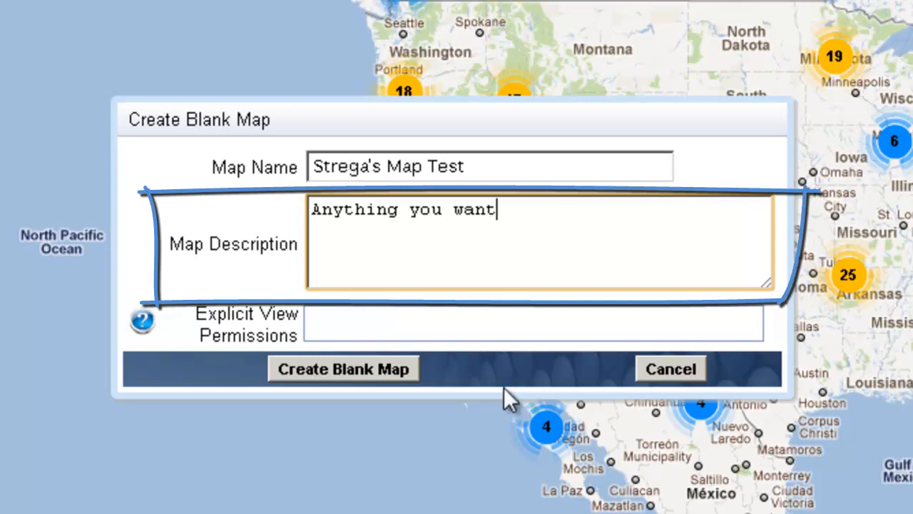
click(475, 335)
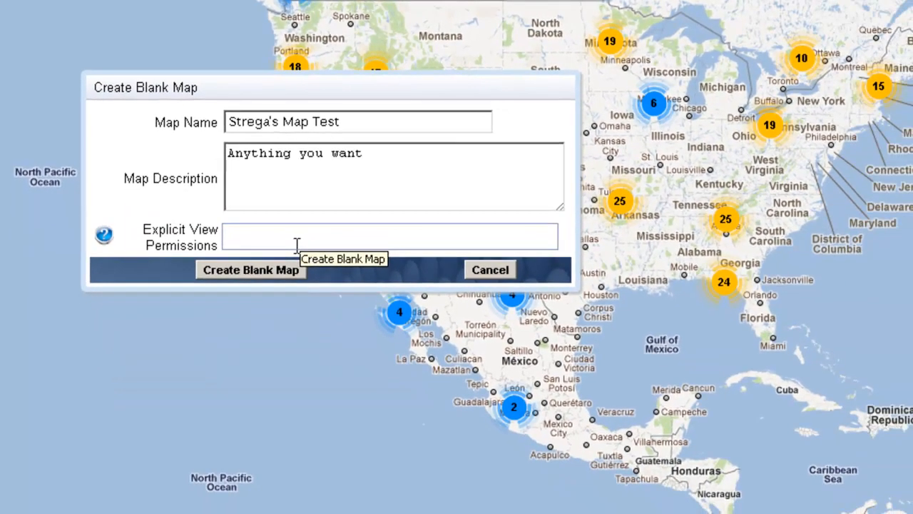
click(297, 245)
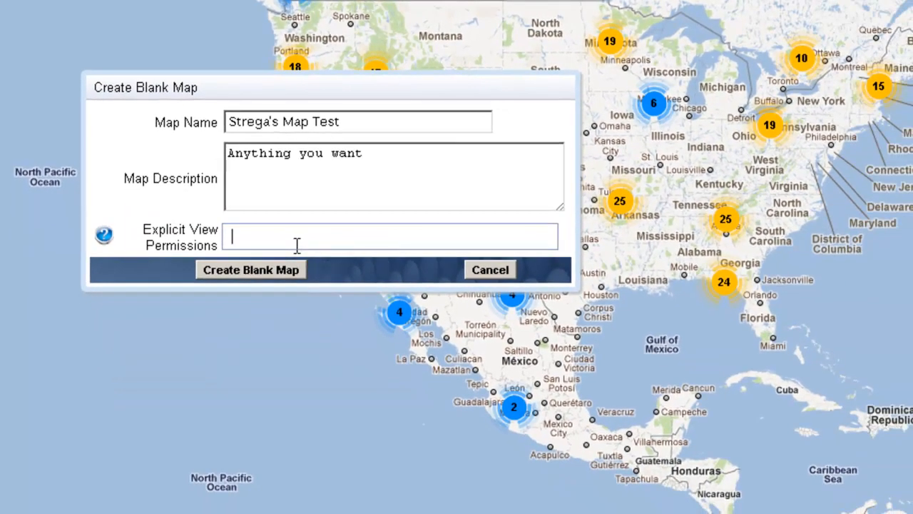
text(craft)
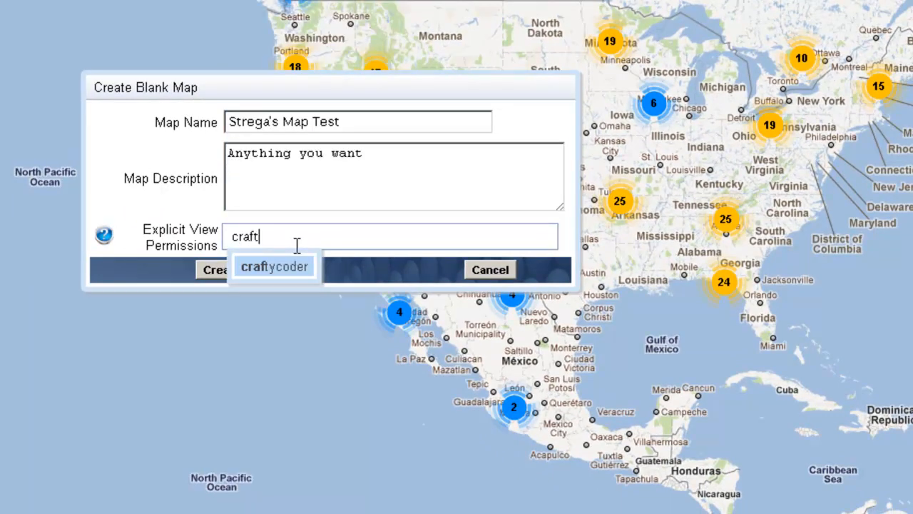
click(277, 266)
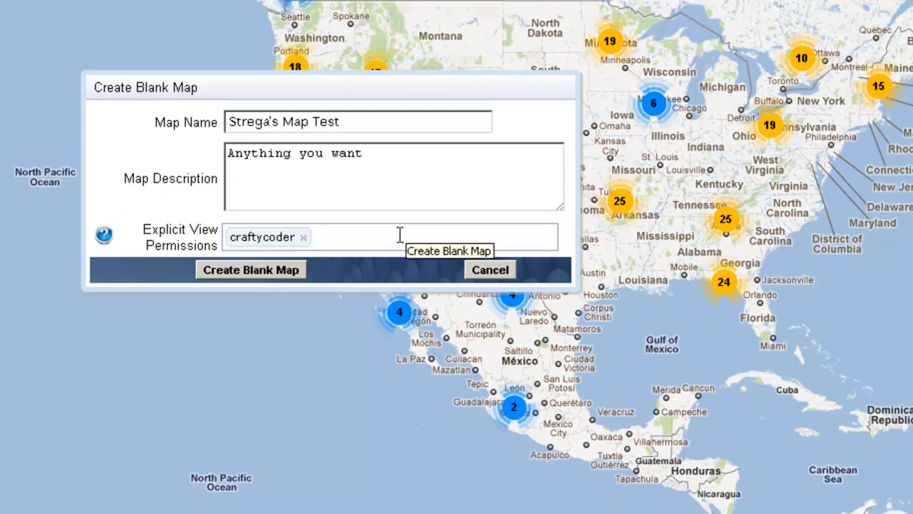
text(craw)
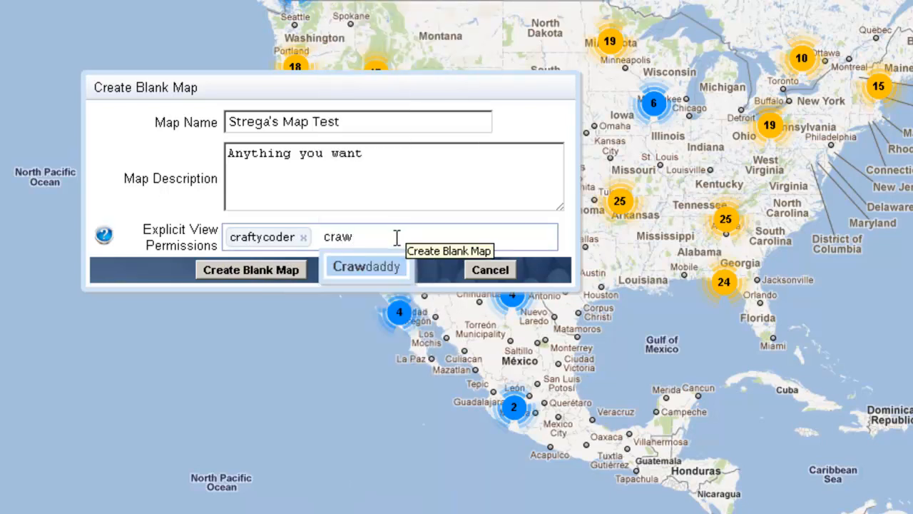
click(383, 269)
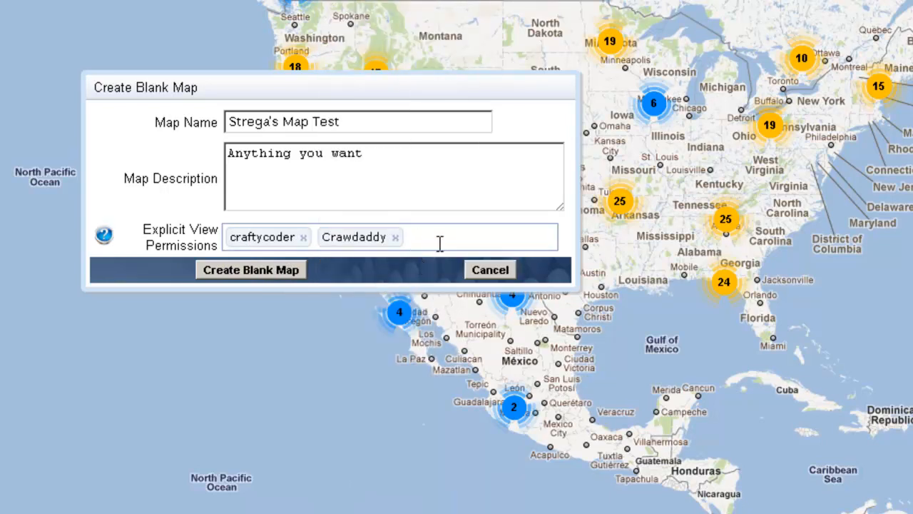
text(two)
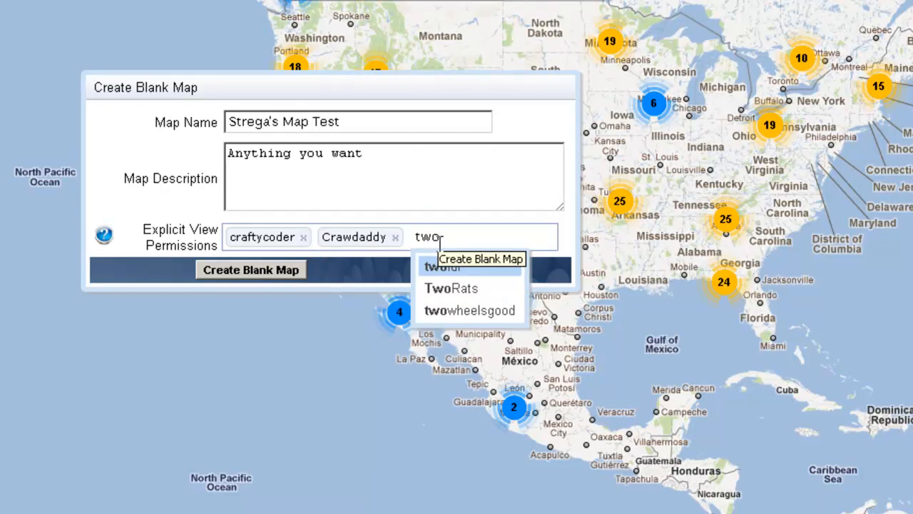
click(456, 310)
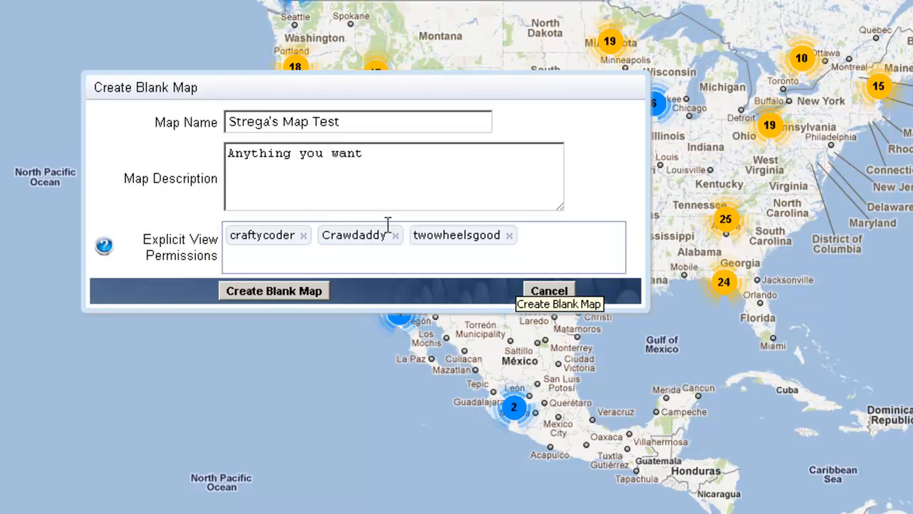
click(283, 293)
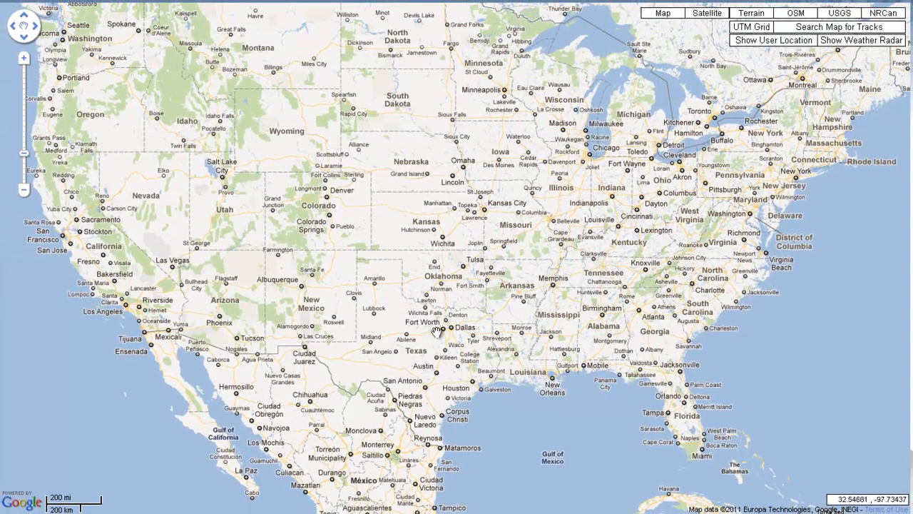
- Start a new map track west of Las Vegas, placing its first point where Scenic Loop Dr meets Charleston Bl (route 159)
scroll(162, 267, up, 3)
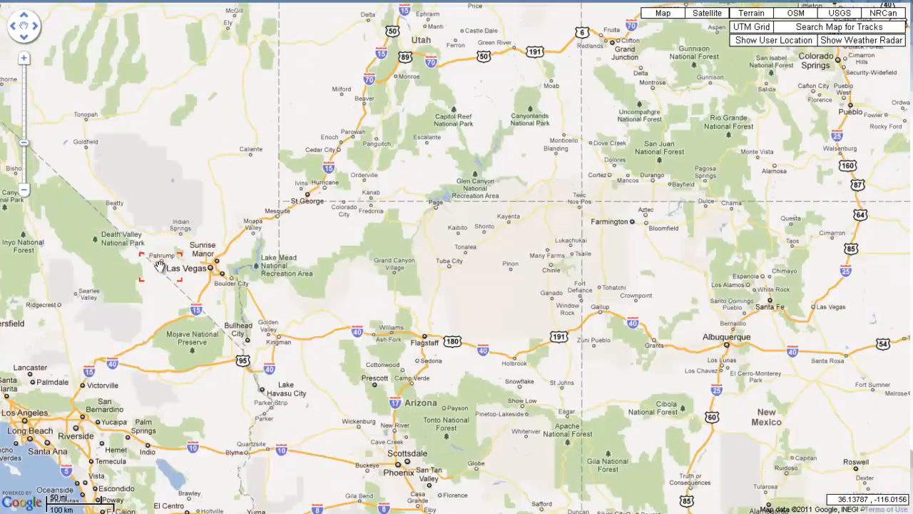
scroll(159, 266, up, 1)
scroll(259, 241, up, 1)
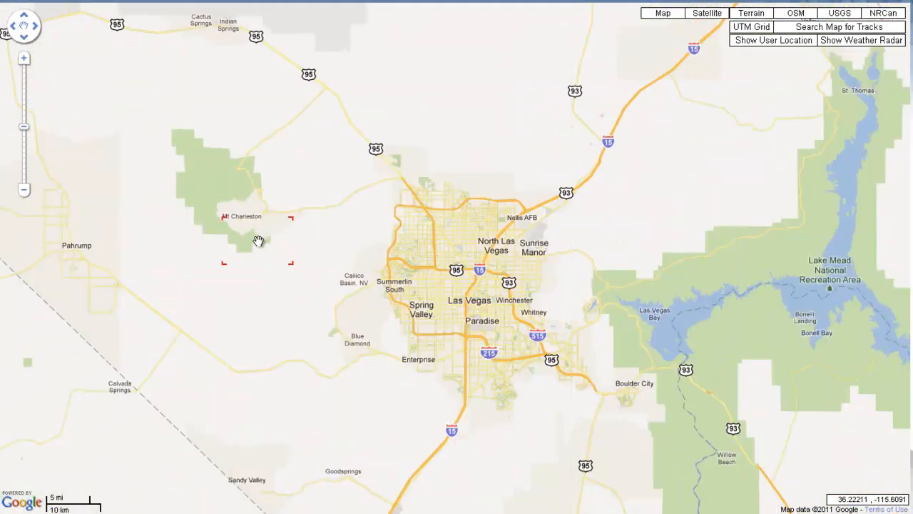
drag(279, 241, 391, 252)
scroll(422, 285, up, 1)
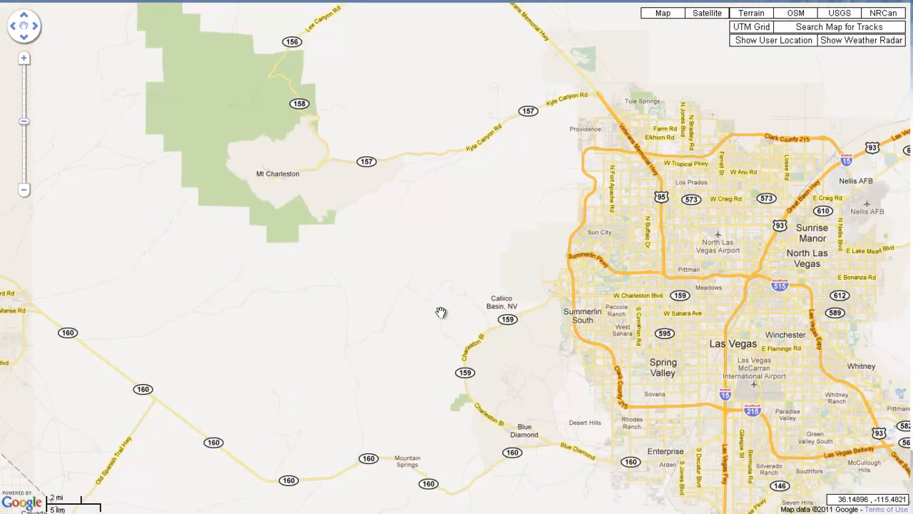
scroll(476, 327, up, 1)
scroll(476, 327, up, 1)
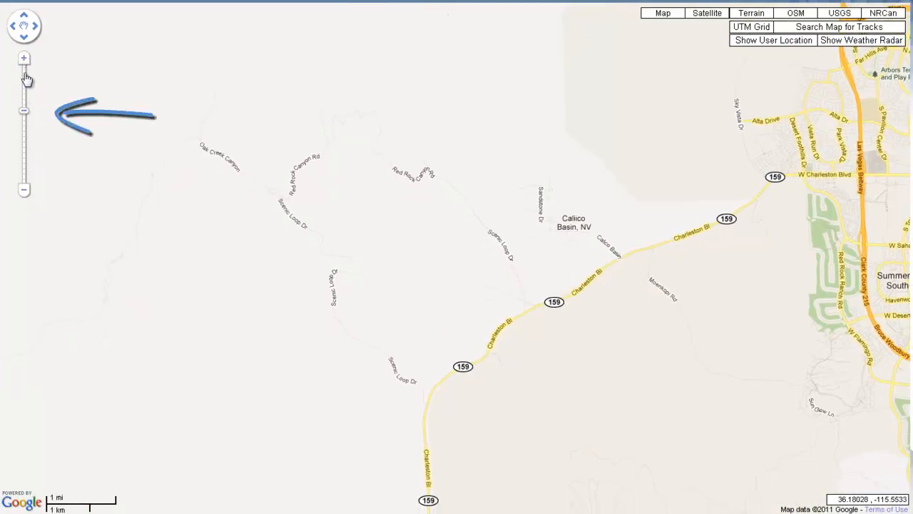
scroll(546, 309, up, 1)
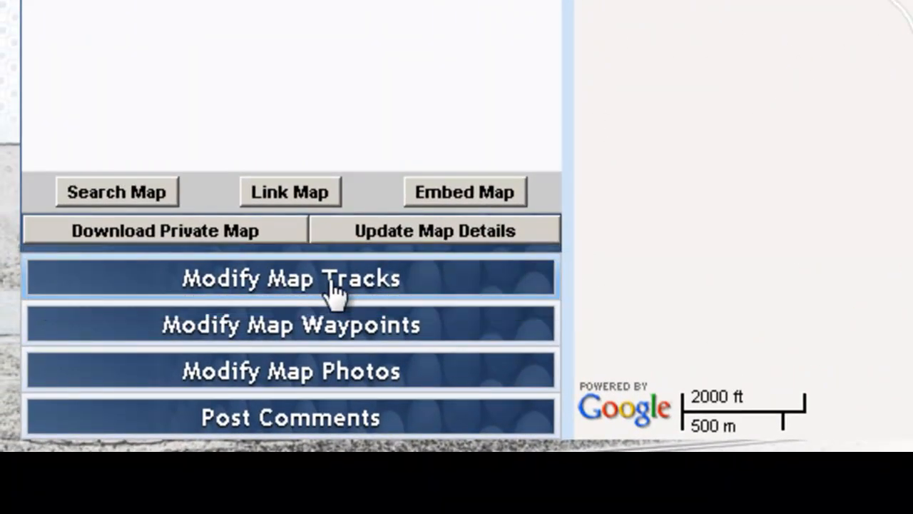
click(333, 284)
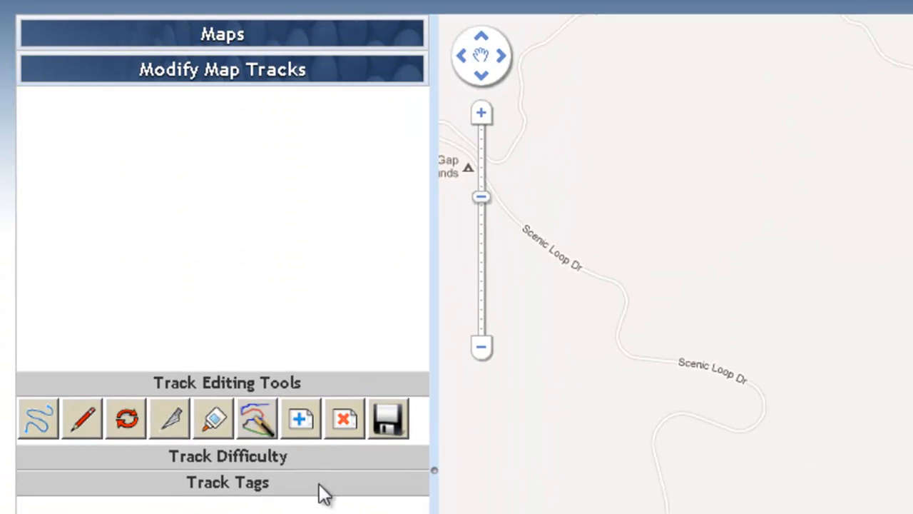
click(301, 423)
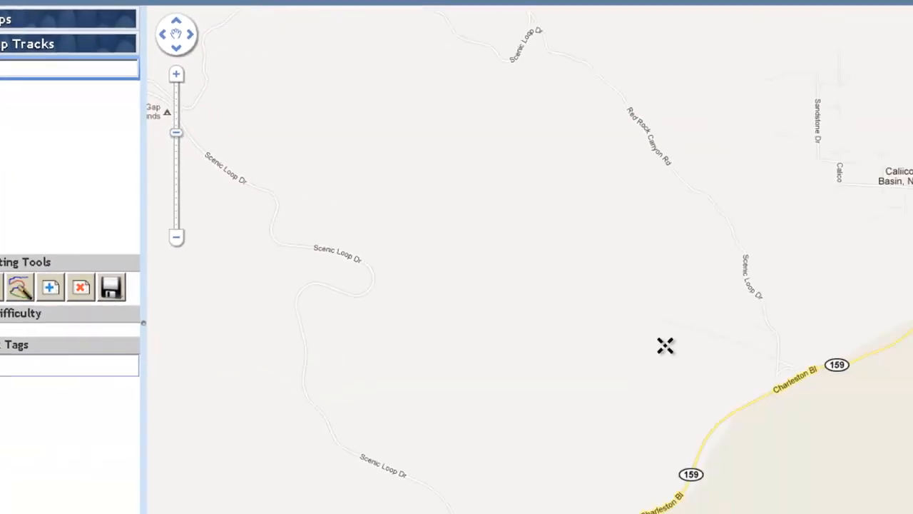
click(509, 304)
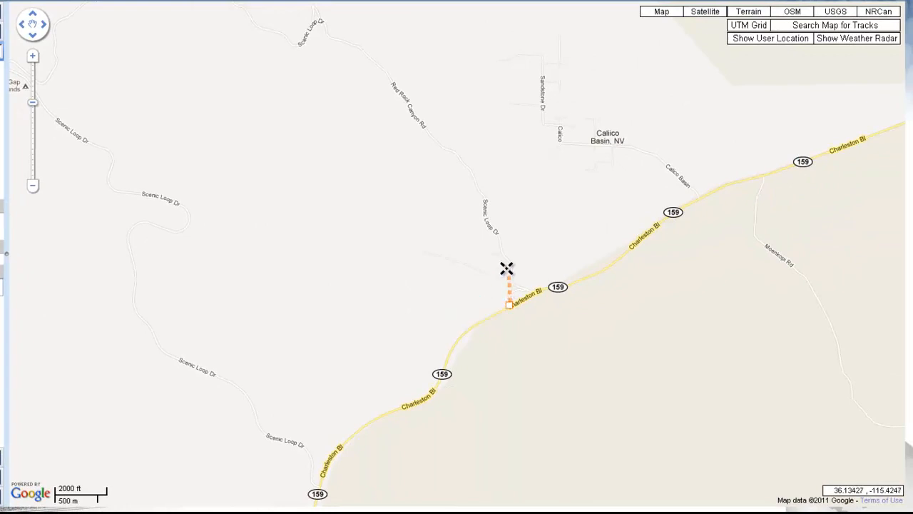
- Trace the track northwest from Charleston Bl along Scenic Loop Dr and Red Rock Canyon Rd, including the short spur on Scenic Loop Dr
click(509, 262)
click(497, 232)
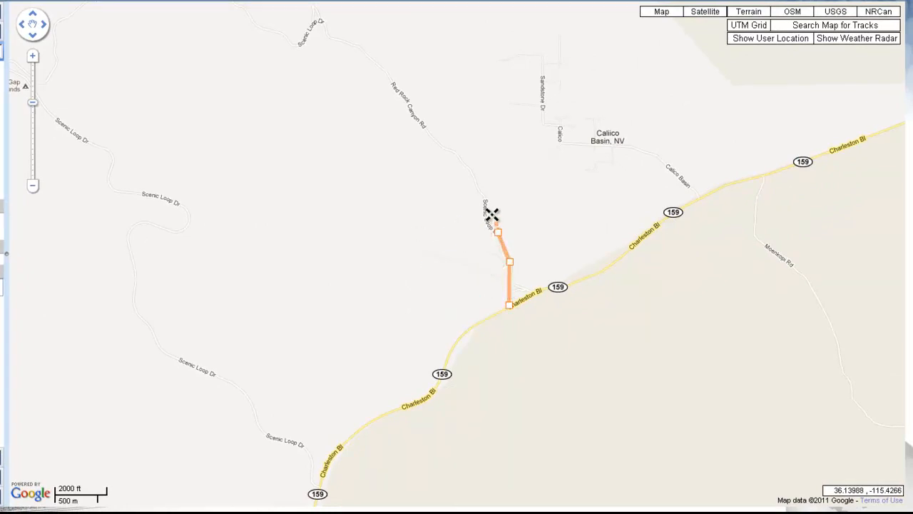
click(486, 196)
click(456, 153)
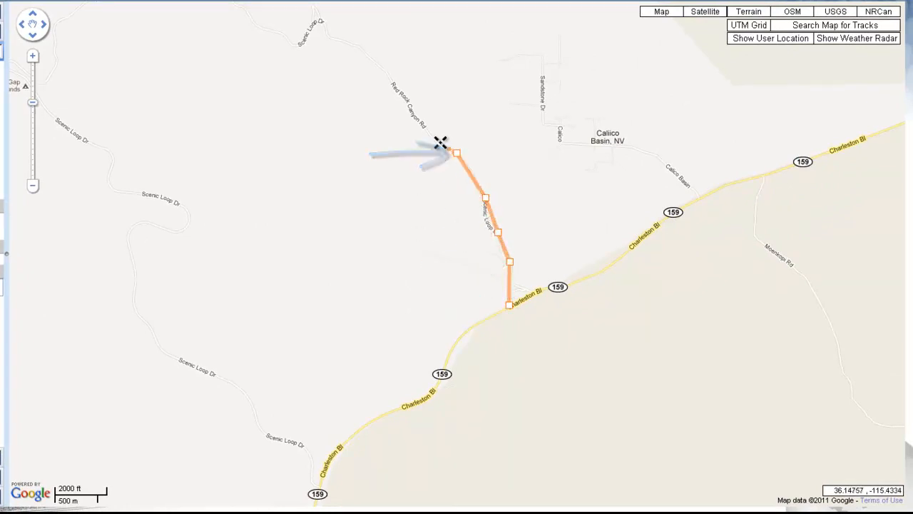
click(419, 124)
click(385, 73)
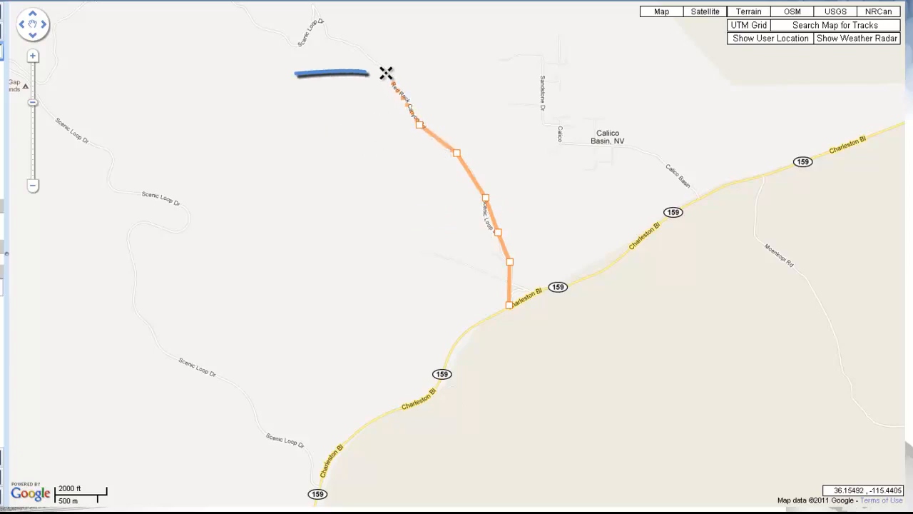
click(361, 47)
click(328, 36)
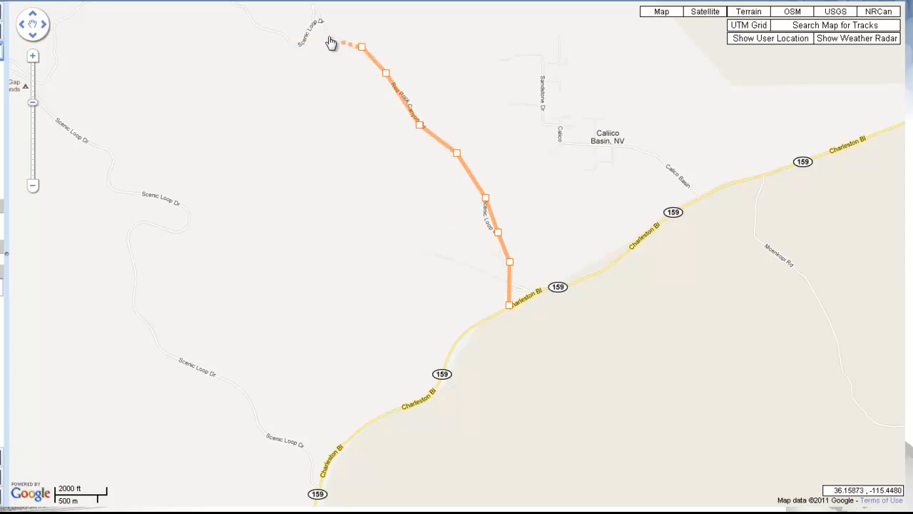
click(314, 5)
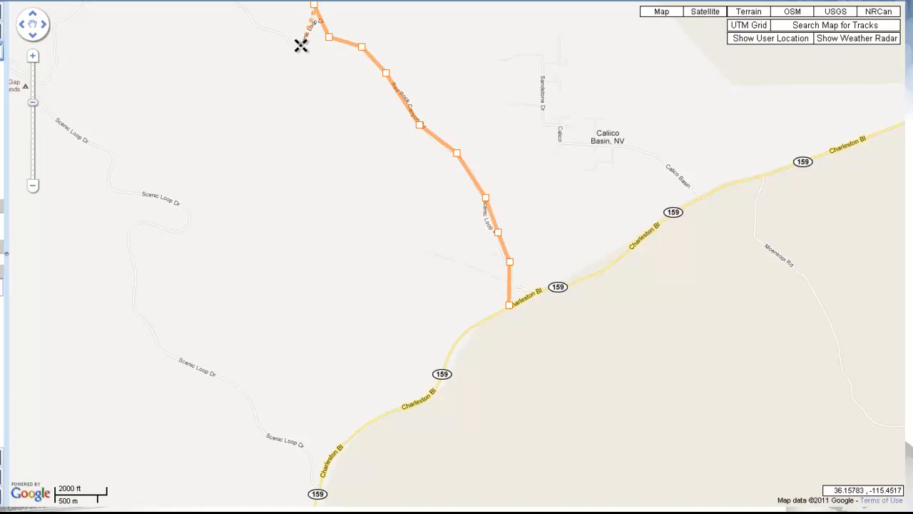
click(301, 46)
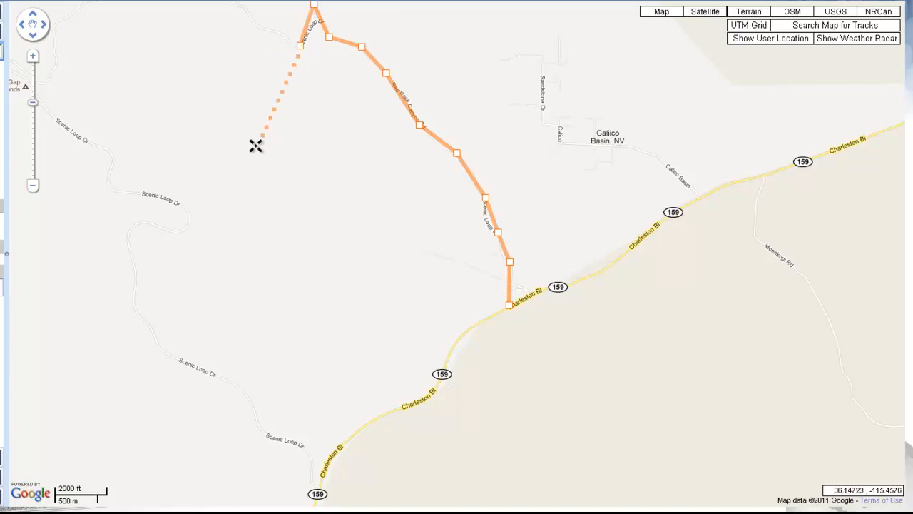
- Extend the track northwest from the Scenic Loop Dr spur along Red Rock Canyon Rd to the road's northernmost bend
mouse_move(255, 145)
mouse_down()
mouse_move(328, 202)
mouse_move(367, 251)
mouse_move(455, 309)
mouse_move(473, 368)
mouse_up()
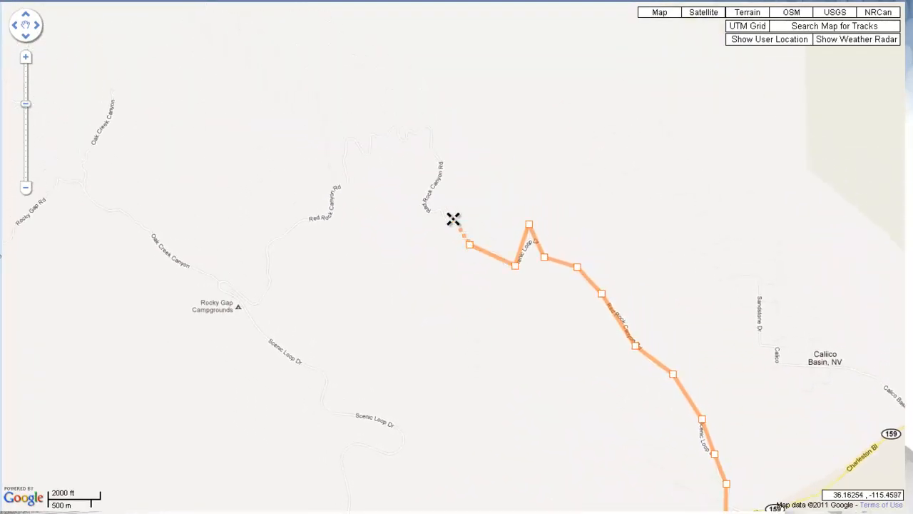
click(423, 206)
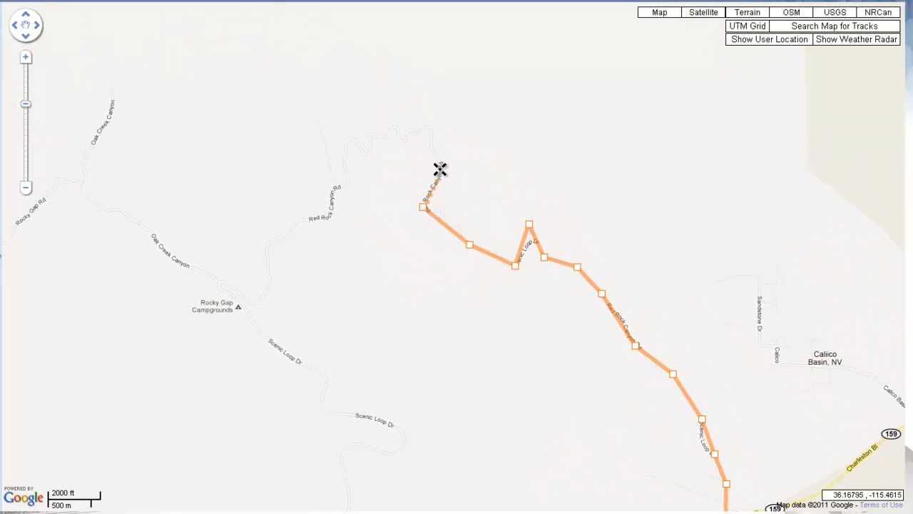
click(441, 167)
click(431, 148)
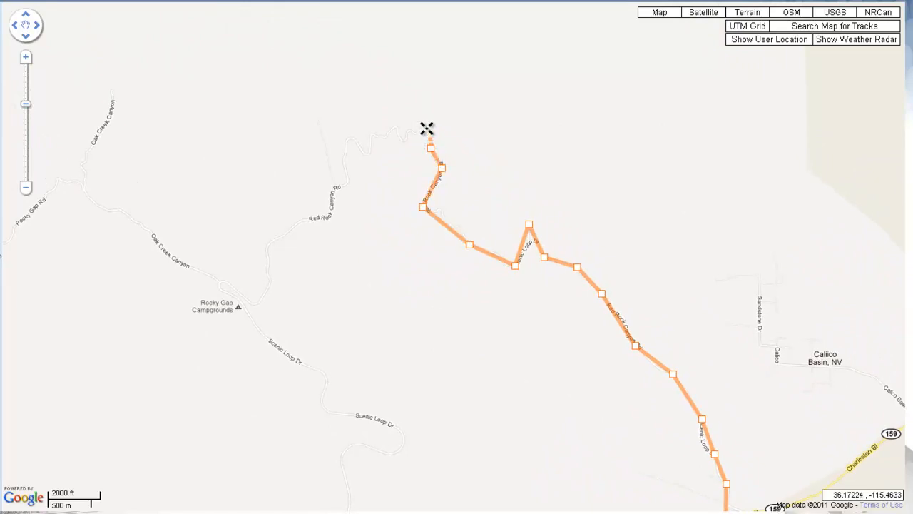
click(430, 126)
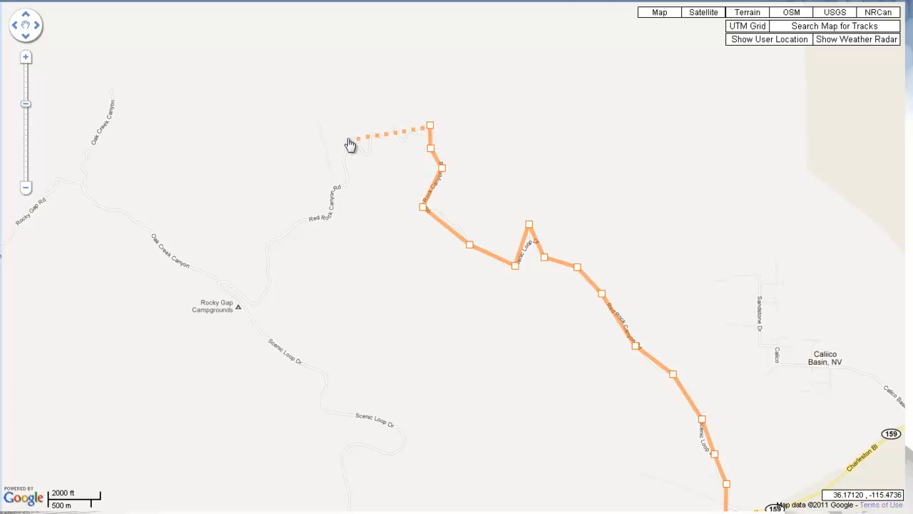
- Continue the track west and south along Red Rock Canyon Rd to the bend beside Rocky Gap Campgrounds
click(348, 138)
click(344, 184)
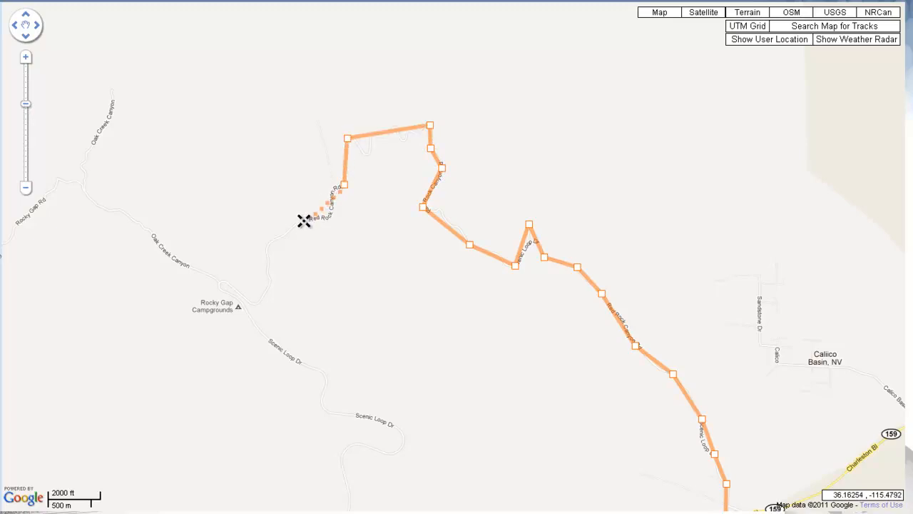
click(303, 220)
click(269, 247)
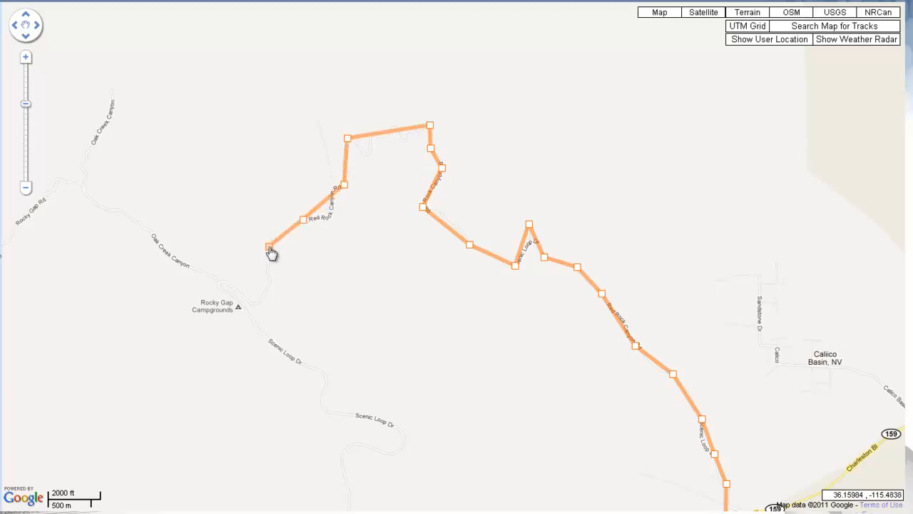
click(261, 302)
- Trace the track northwest along Oak Creek Canyon and finish it at the junction with Rocky Gap Rd
click(221, 282)
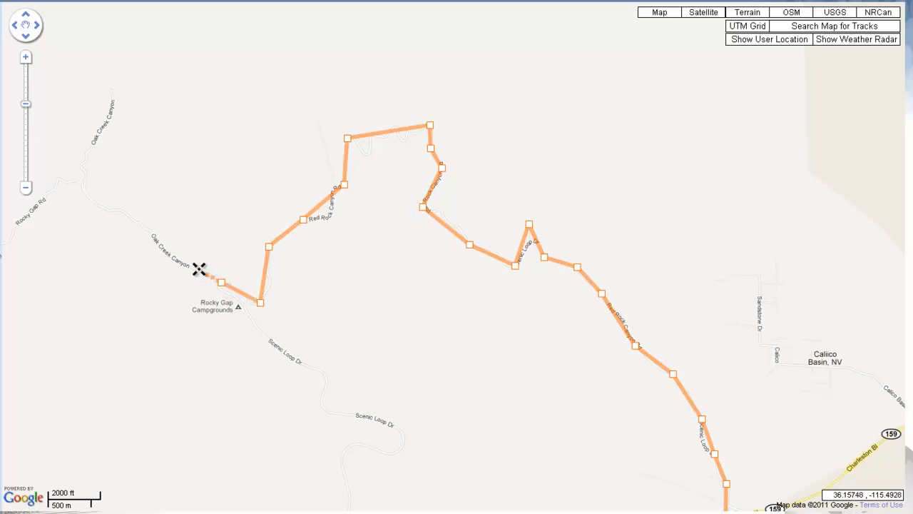
click(173, 256)
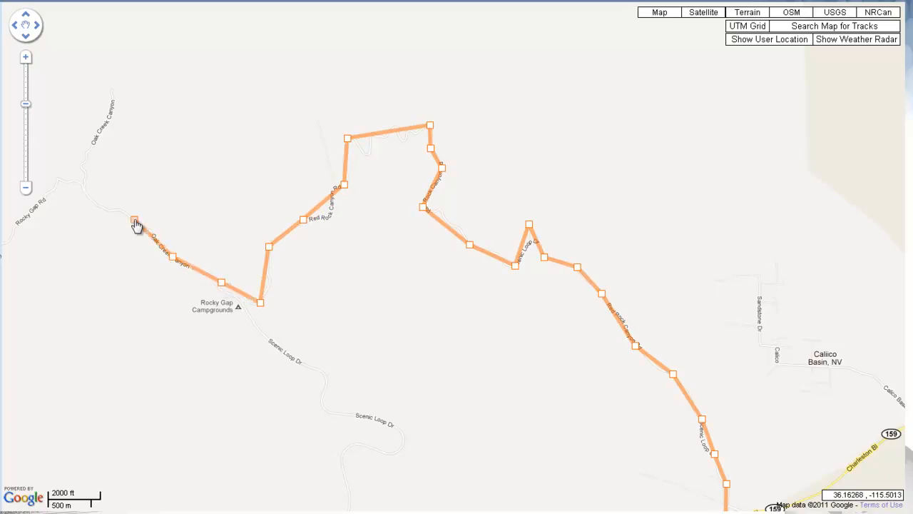
click(134, 220)
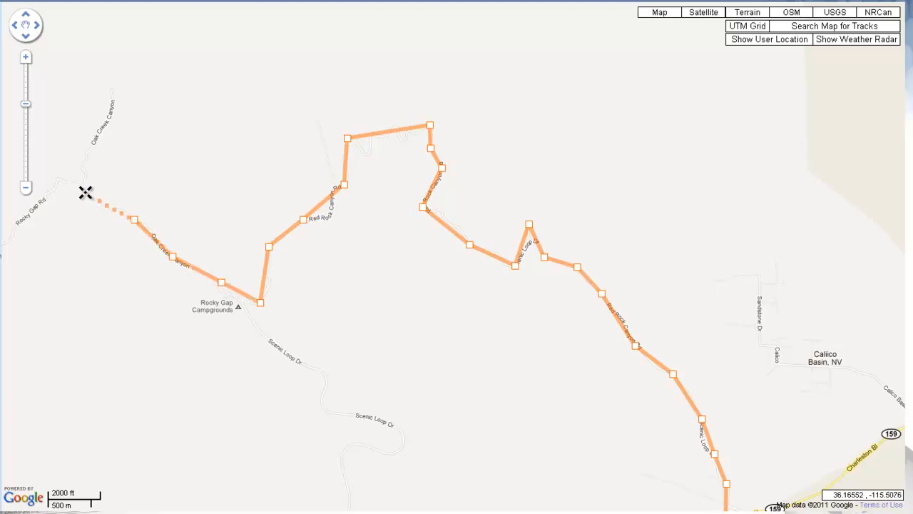
double_click(85, 193)
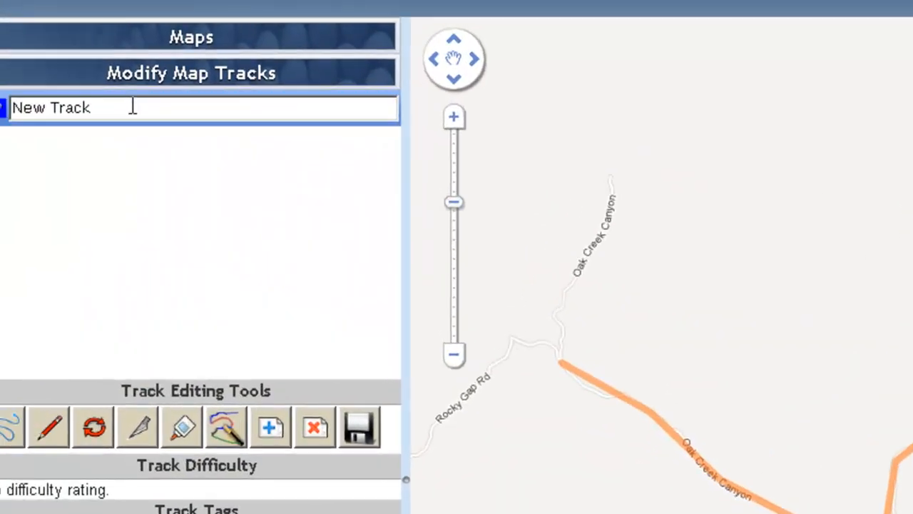
- Rename the new track "Red Rock Canyon Entrance"
drag(160, 117, 34, 121)
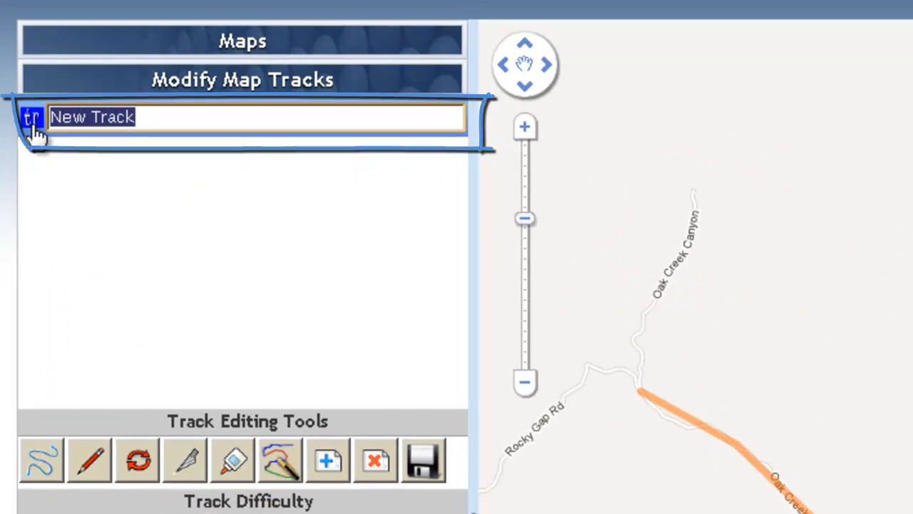
text(Red Rock C)
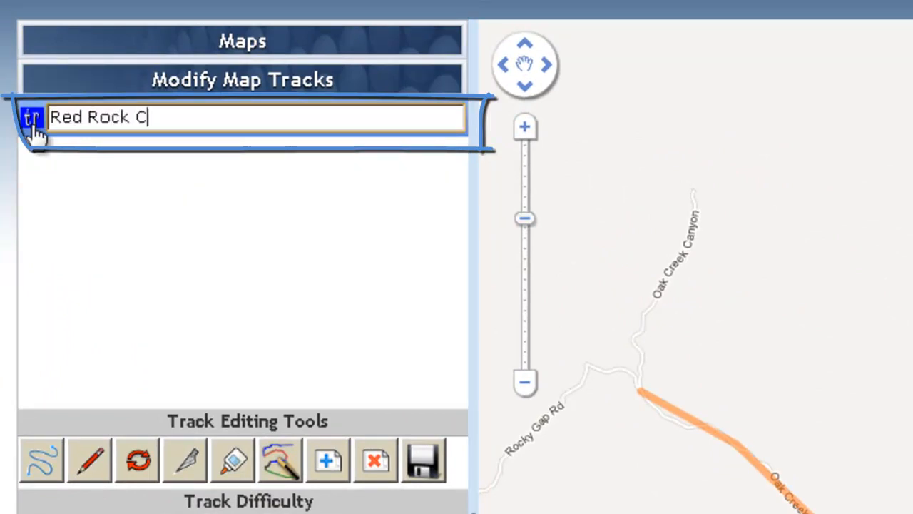
text(anyon Entrance)
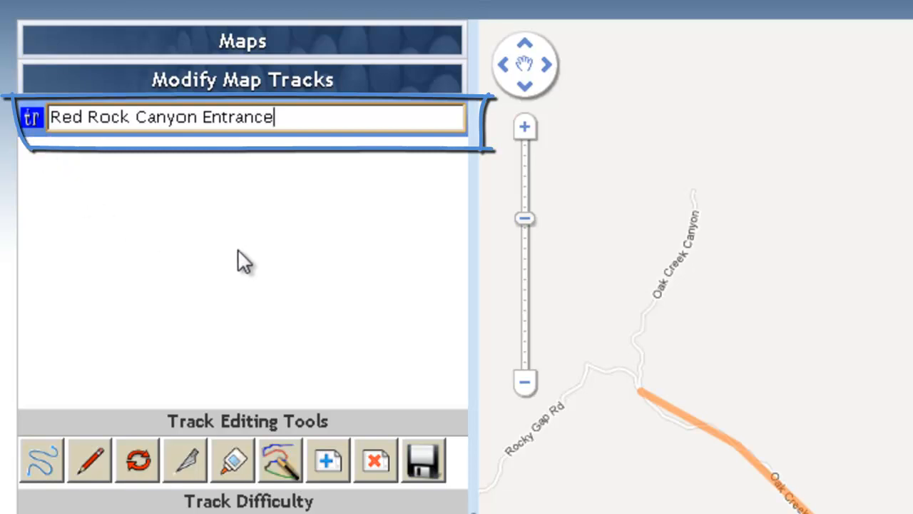
- Set the Red Rock Canyon Entrance track's difficulty to Easy and save the track
click(33, 120)
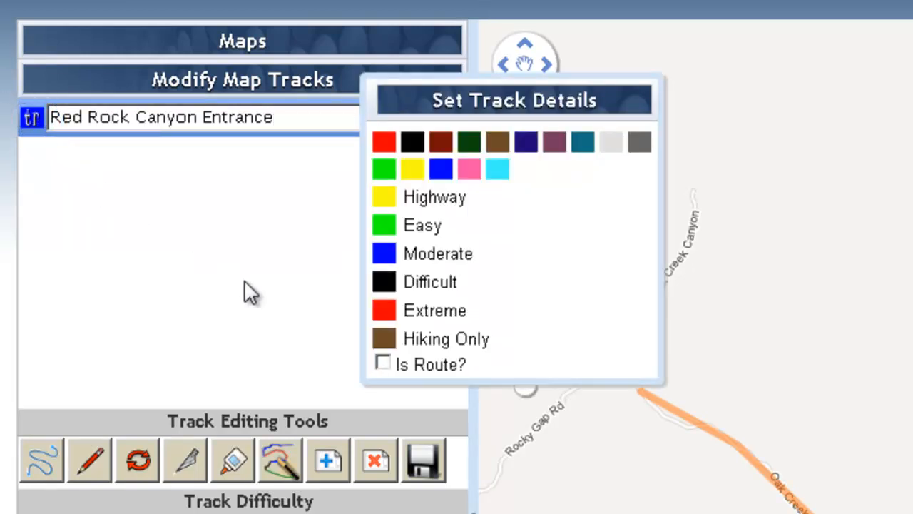
click(386, 226)
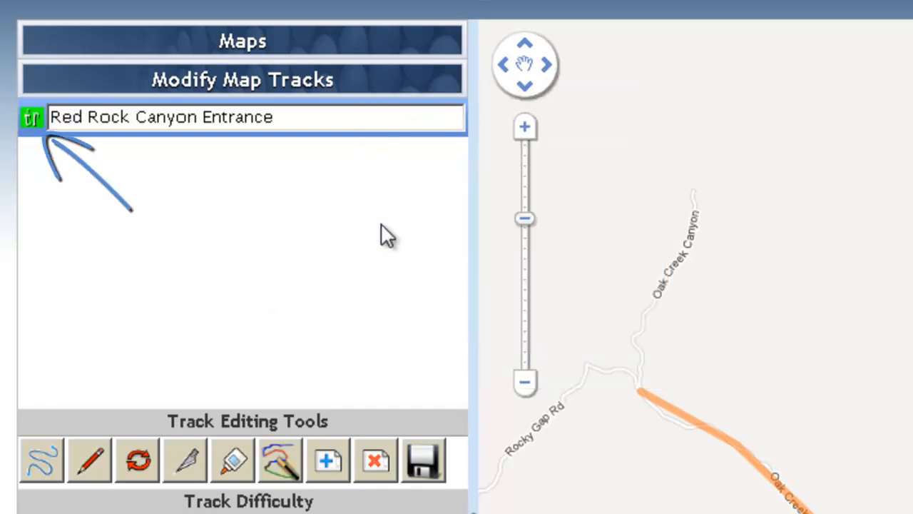
click(424, 468)
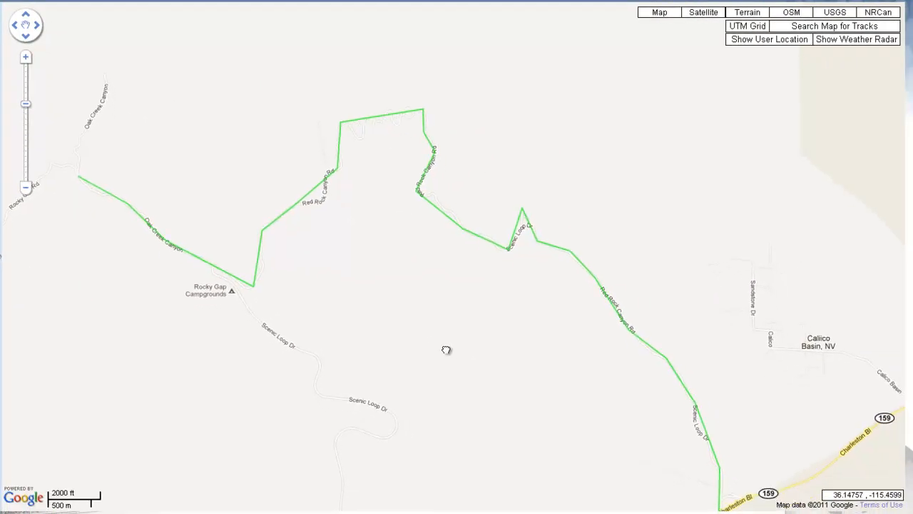
- Snap the track to the road through to its Oak Creek Canyon end and accept the replacement track
drag(446, 350, 431, 301)
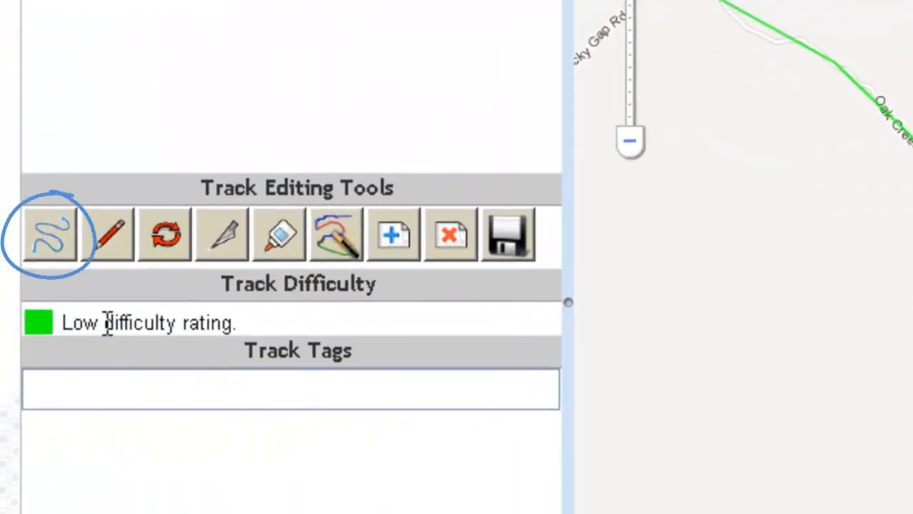
click(47, 240)
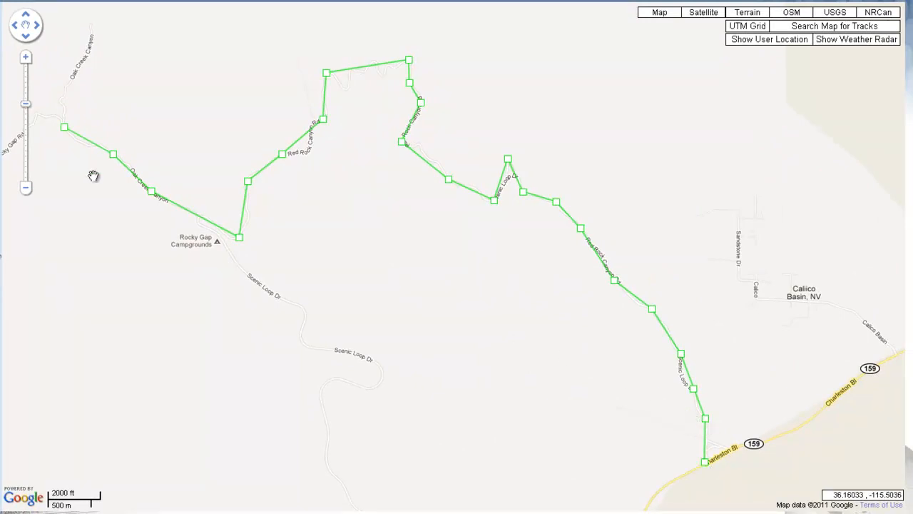
click(65, 129)
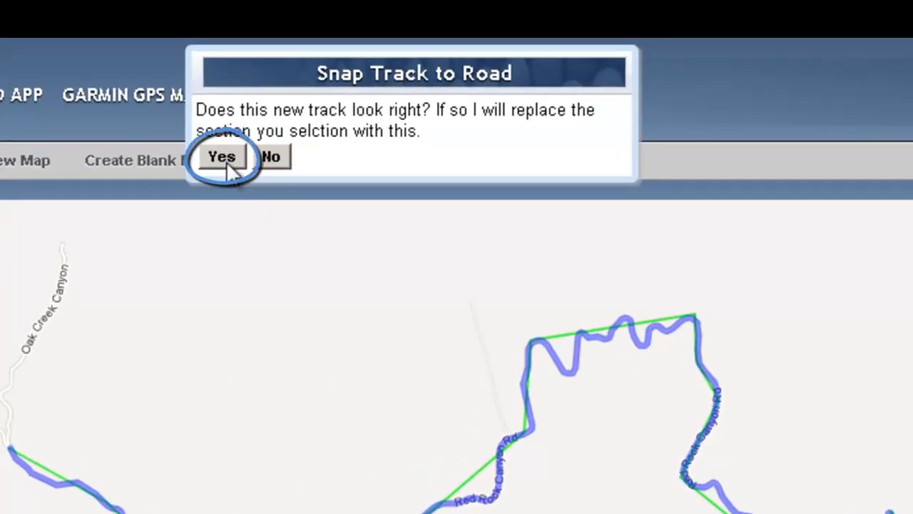
click(227, 161)
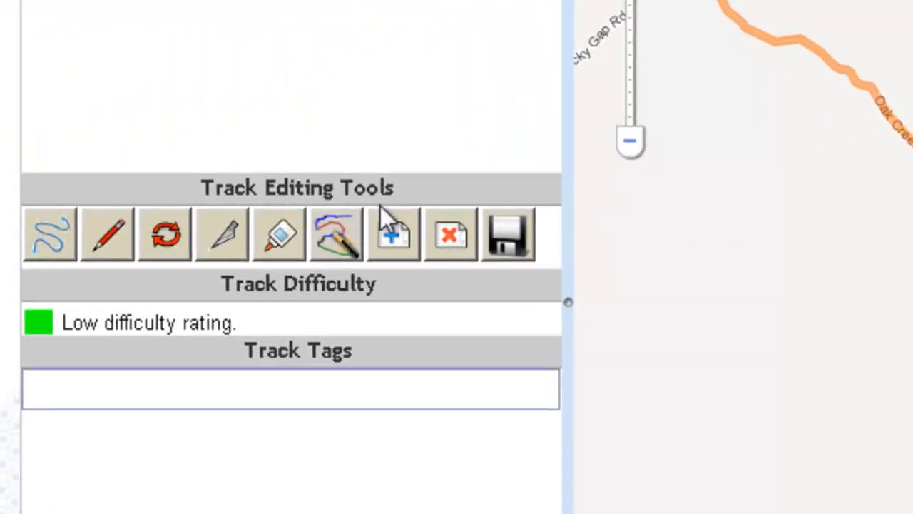
- Edit the track's points, adding two on the straight Scenic Loop Dr stretch beside Rocky Gap Campgrounds, and save the edit
click(109, 243)
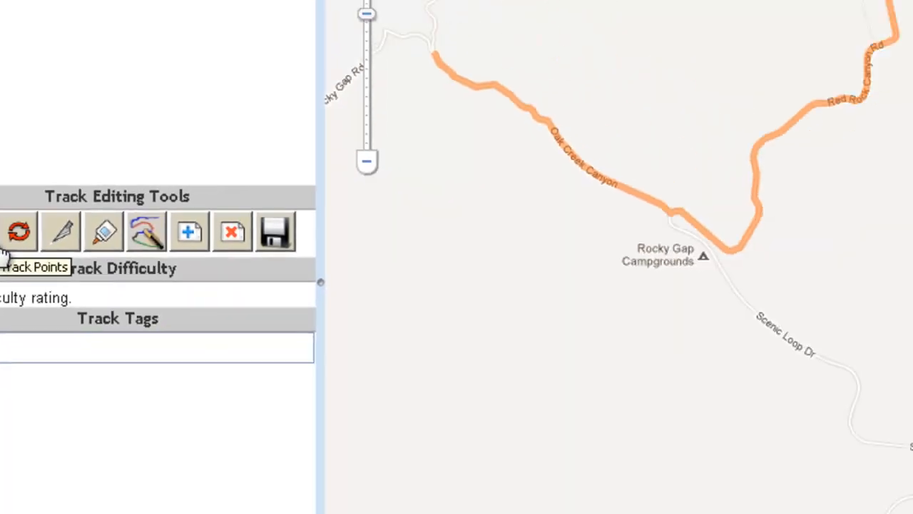
scroll(136, 192, up, 2)
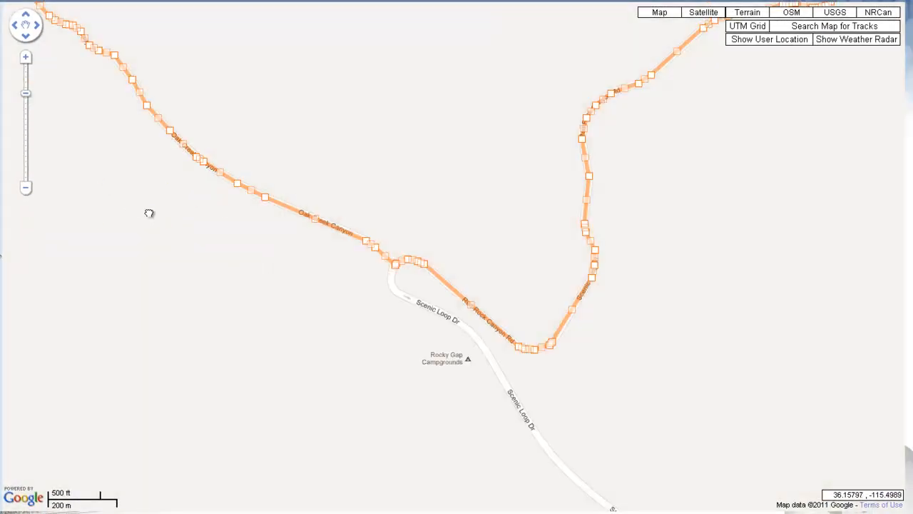
drag(148, 210, 250, 295)
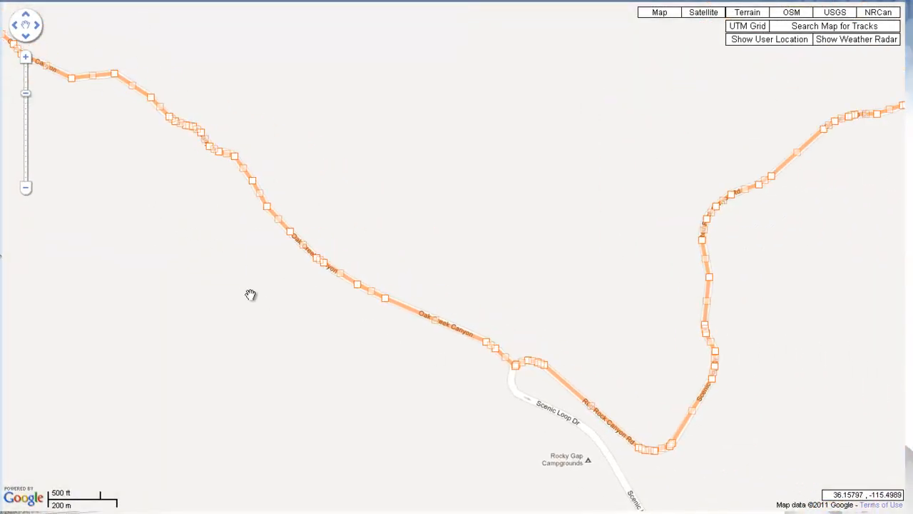
scroll(534, 278, down, 2)
drag(730, 362, 484, 291)
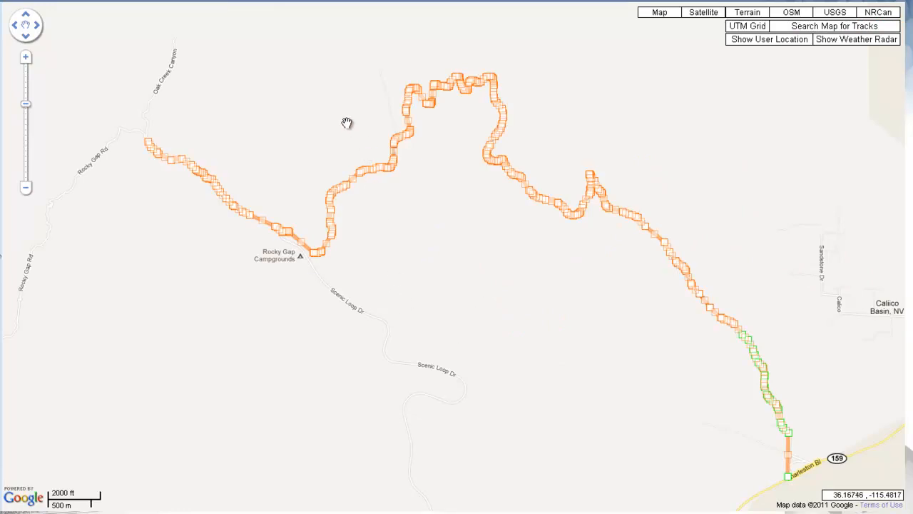
scroll(306, 244, up, 4)
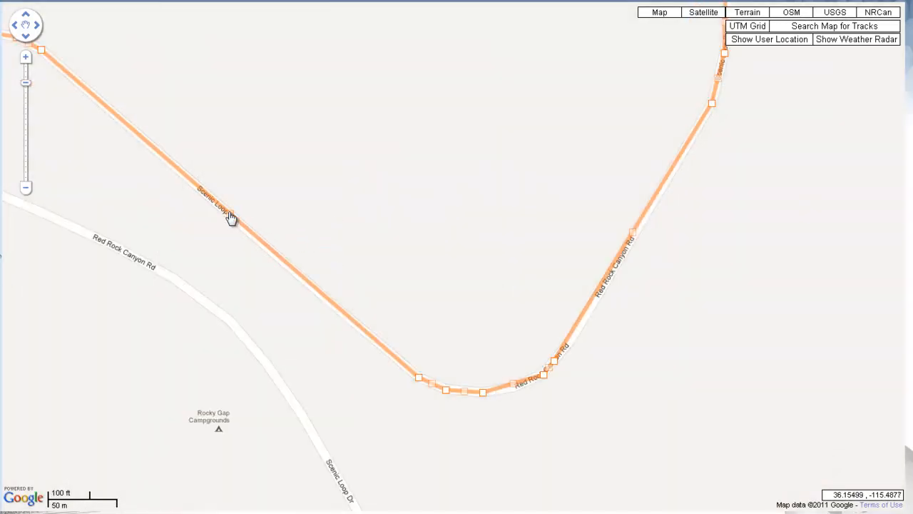
drag(229, 216, 118, 198)
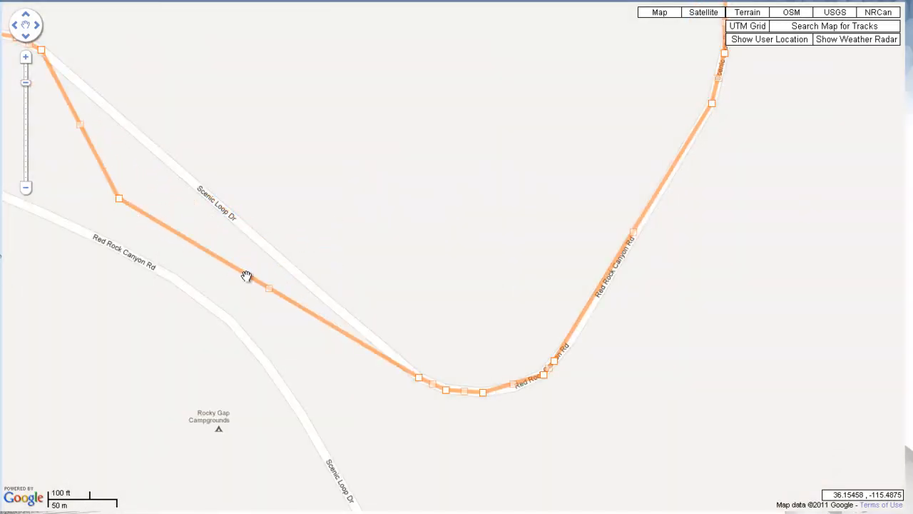
drag(274, 295, 272, 252)
drag(122, 205, 127, 124)
drag(157, 233, 467, 273)
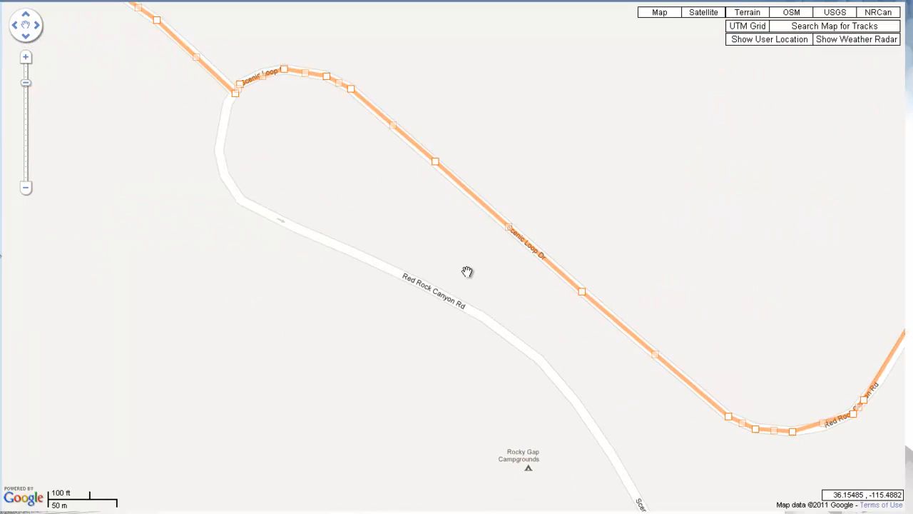
scroll(468, 272, down, 5)
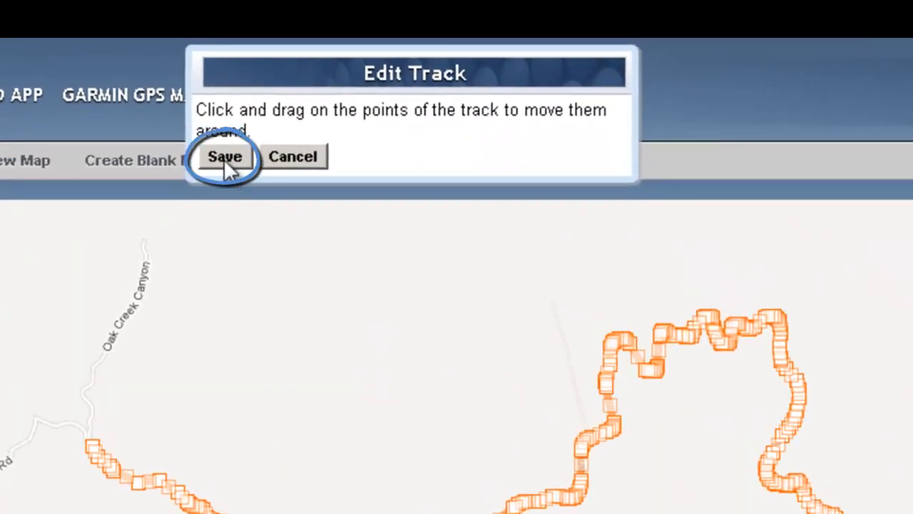
click(223, 159)
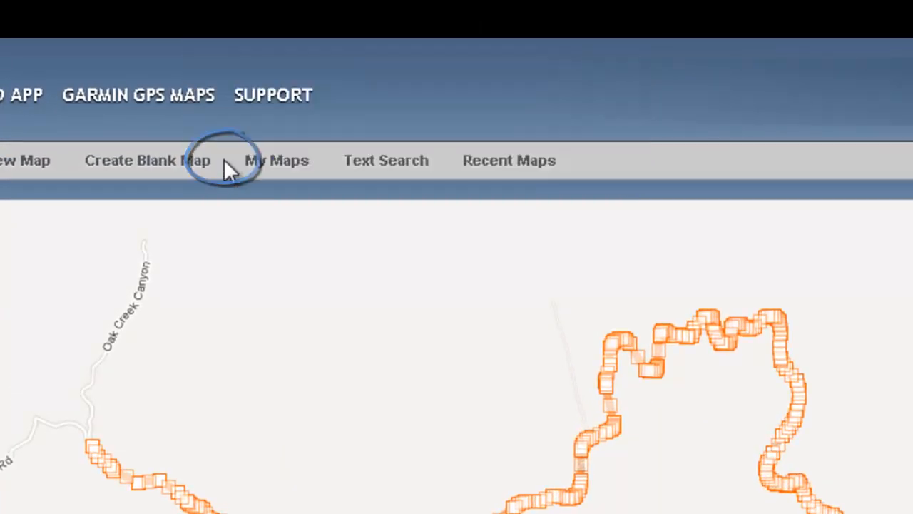
- Reopen the track's points near Charleston Bl and add two points aligned with Scenic Loop Dr north of the road crossing
drag(673, 434, 441, 298)
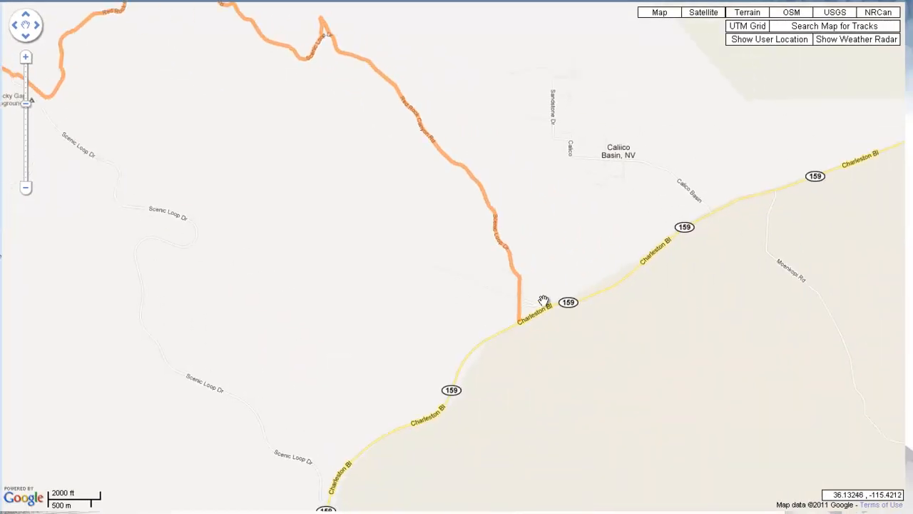
scroll(544, 300, up, 2)
scroll(526, 300, up, 1)
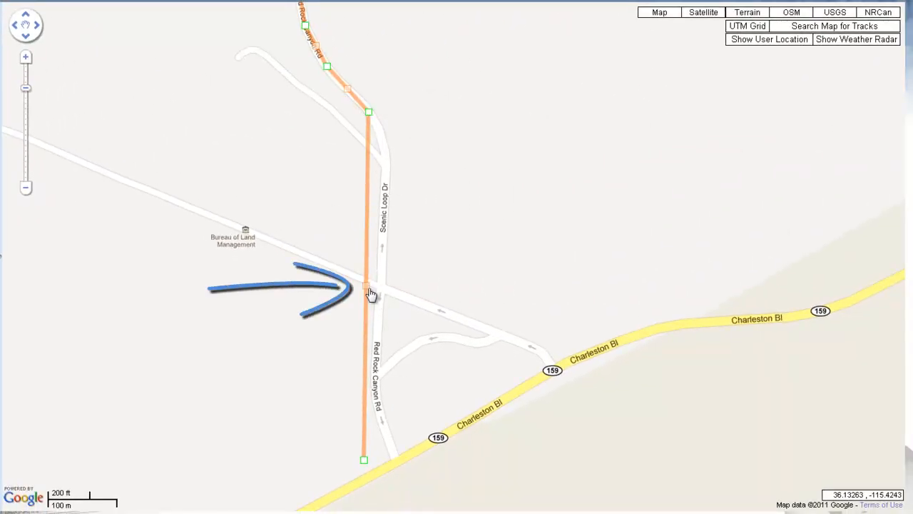
drag(366, 287, 385, 147)
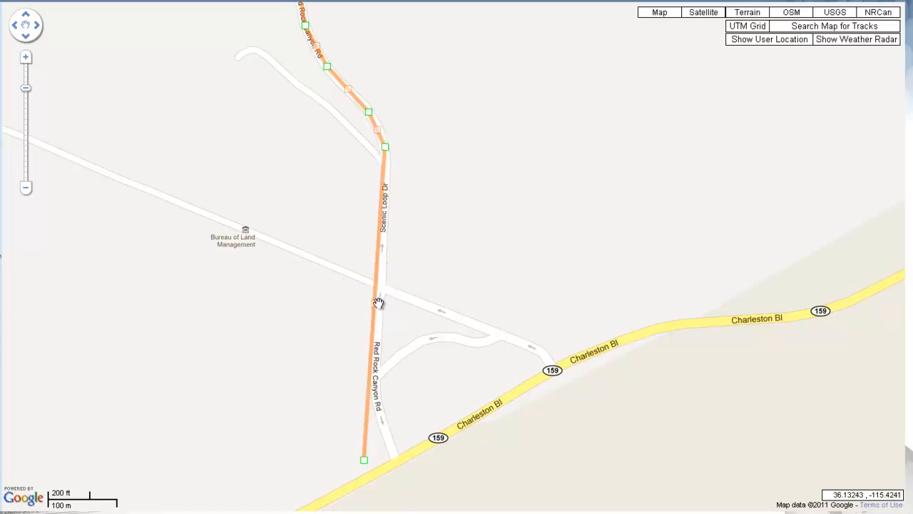
drag(374, 310, 381, 213)
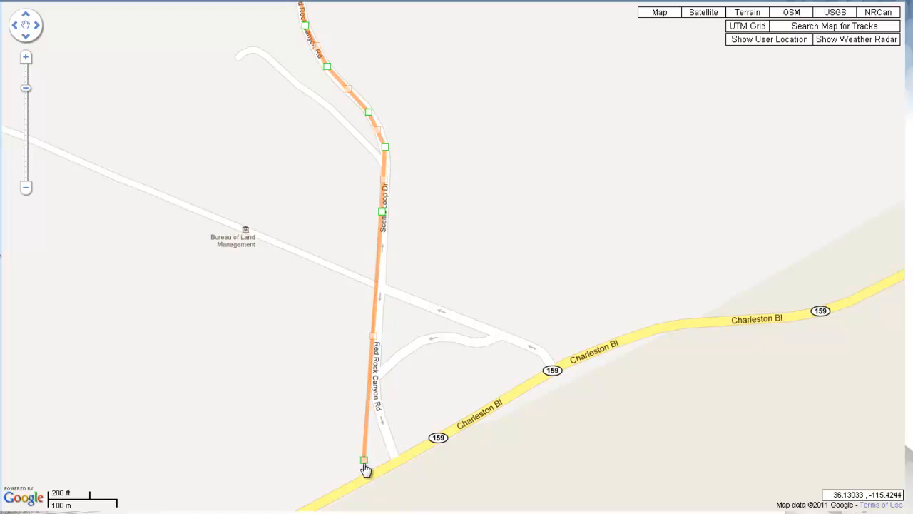
- Reroute the track's end along the side road to its Charleston Bl junction by the 159 marker and save the edit
drag(364, 463, 549, 368)
drag(465, 289, 380, 290)
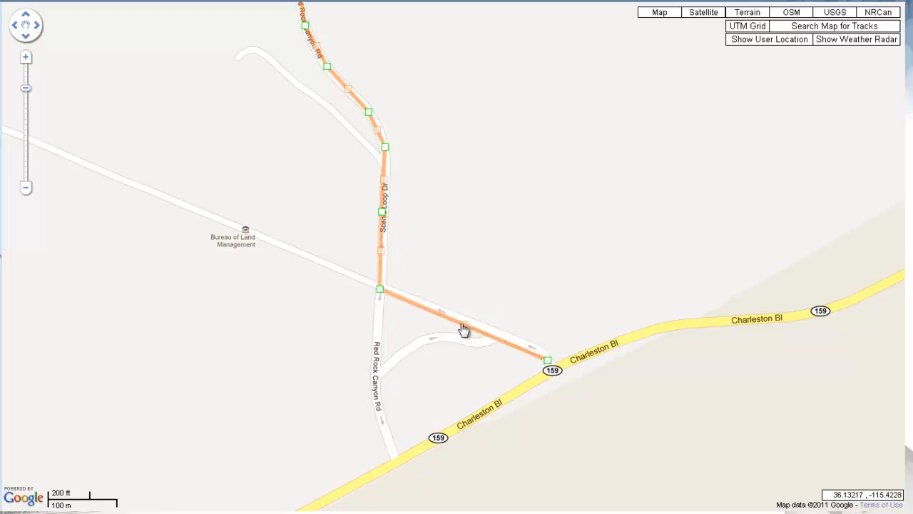
drag(463, 330, 524, 343)
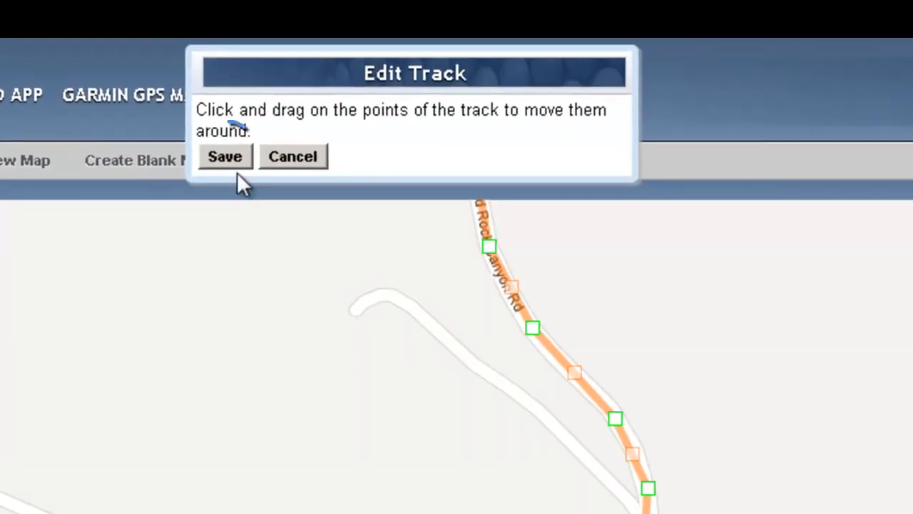
click(226, 157)
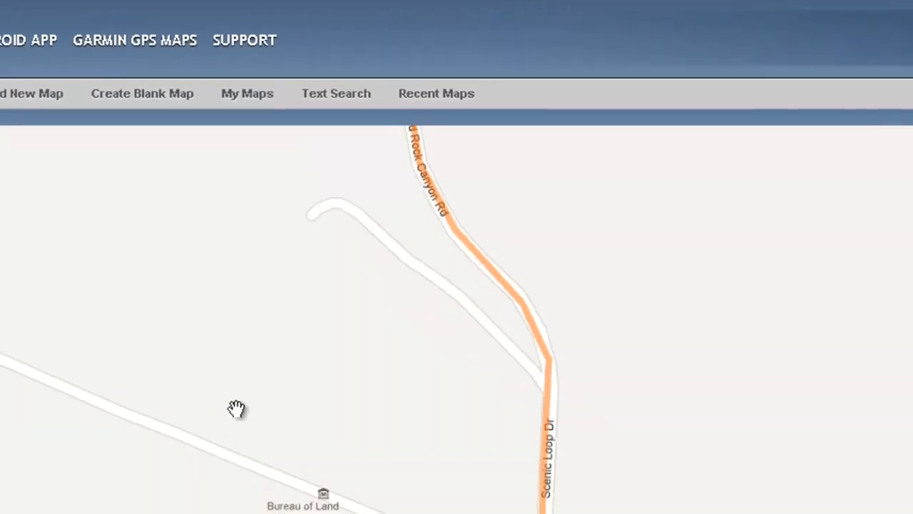
- Request a new track for Rocky Gap Rd and agree to save the changes to the Red Rock Canyon Entrance track
scroll(192, 180, down, 2)
drag(158, 185, 662, 288)
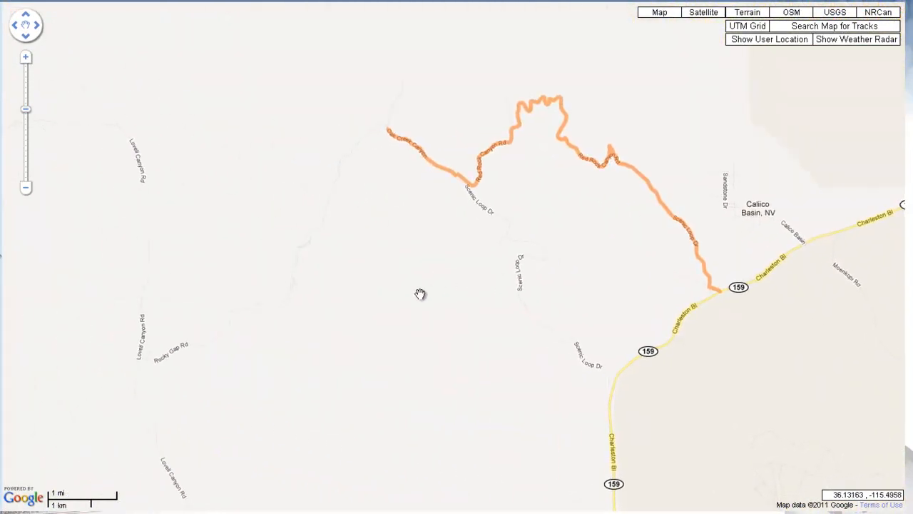
scroll(371, 203, up, 2)
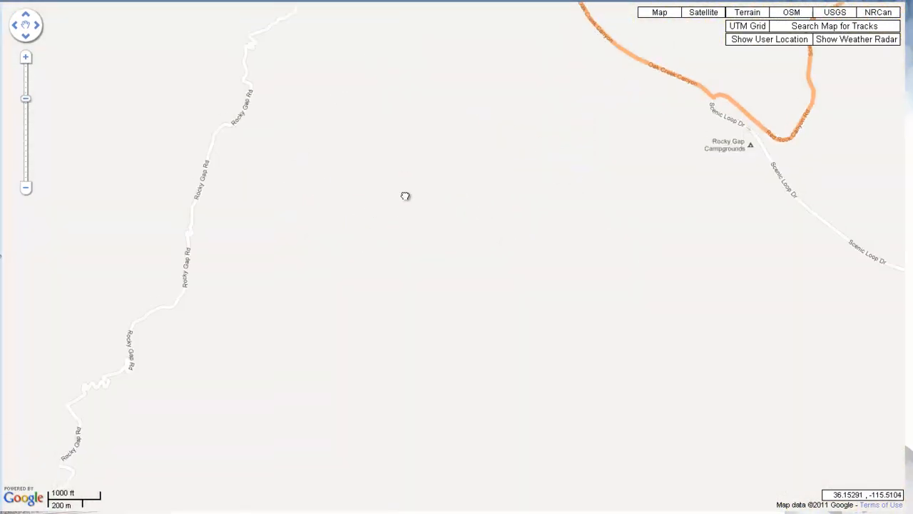
drag(404, 195, 399, 369)
scroll(399, 368, down, 1)
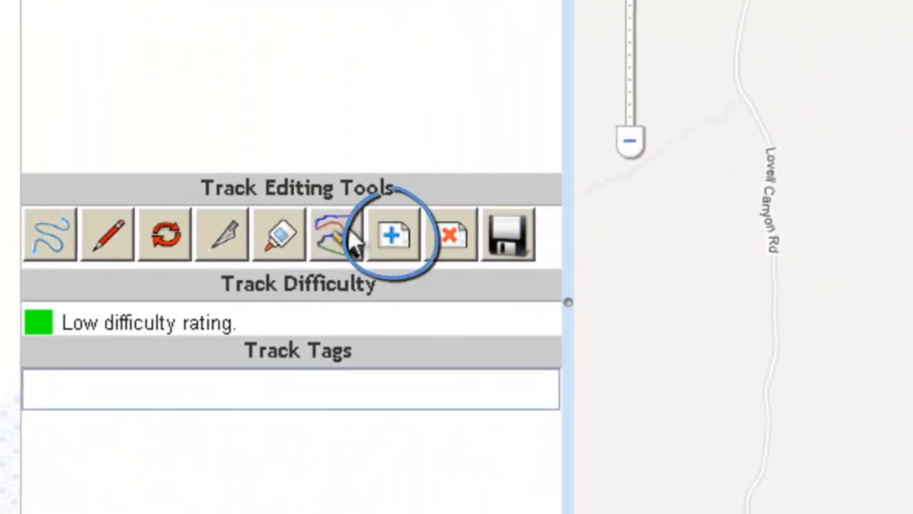
click(401, 234)
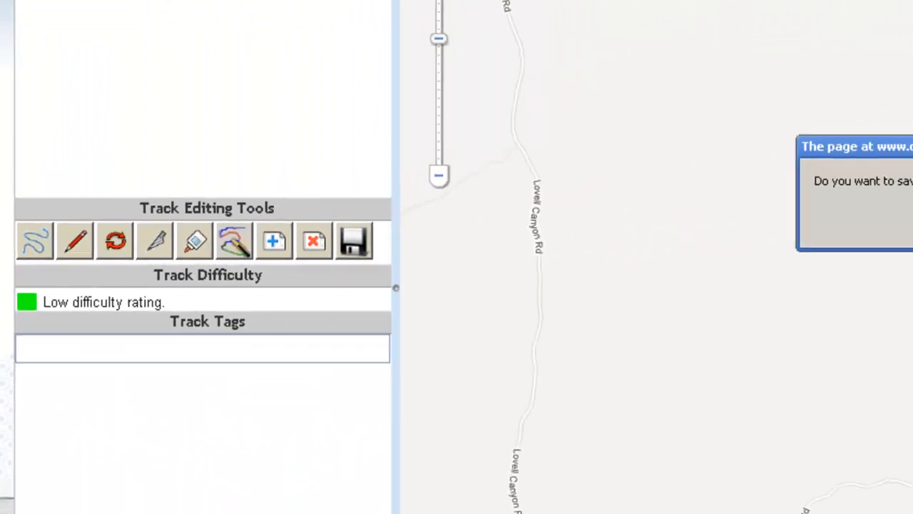
click(598, 238)
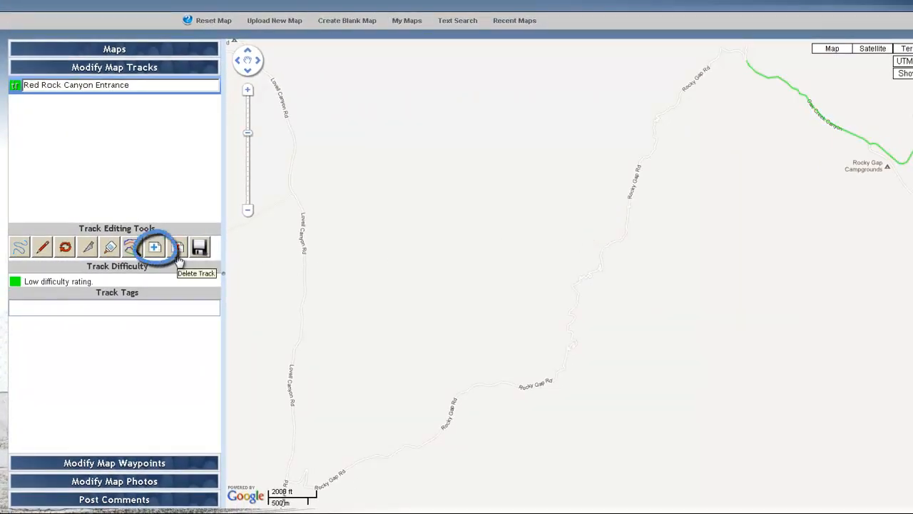
- Draw a new two-point track from the Oak Creek Canyon end of the green track to the Rocky Gap Rd and Lovell Canyon Rd junction
click(154, 247)
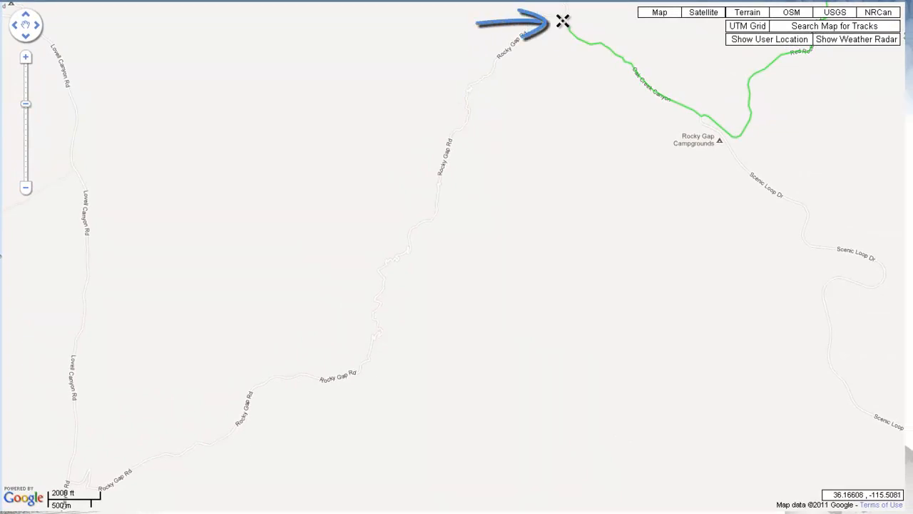
click(562, 21)
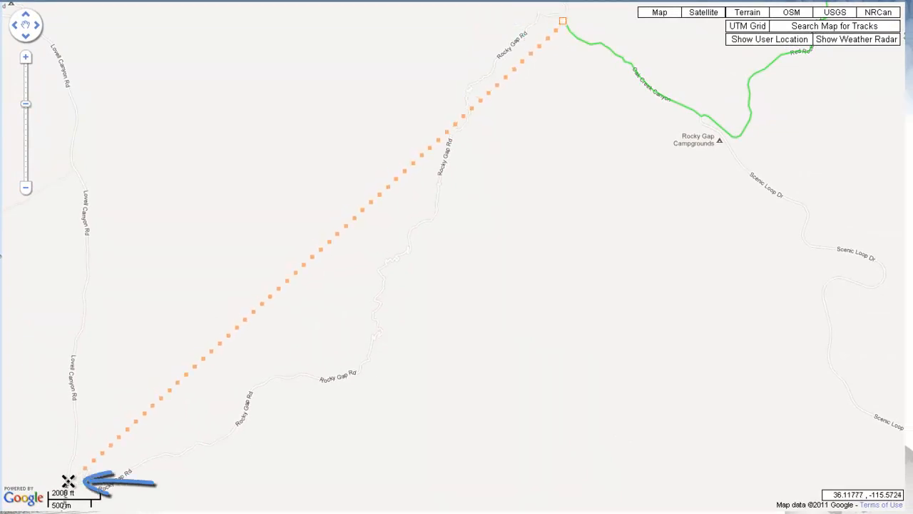
click(69, 479)
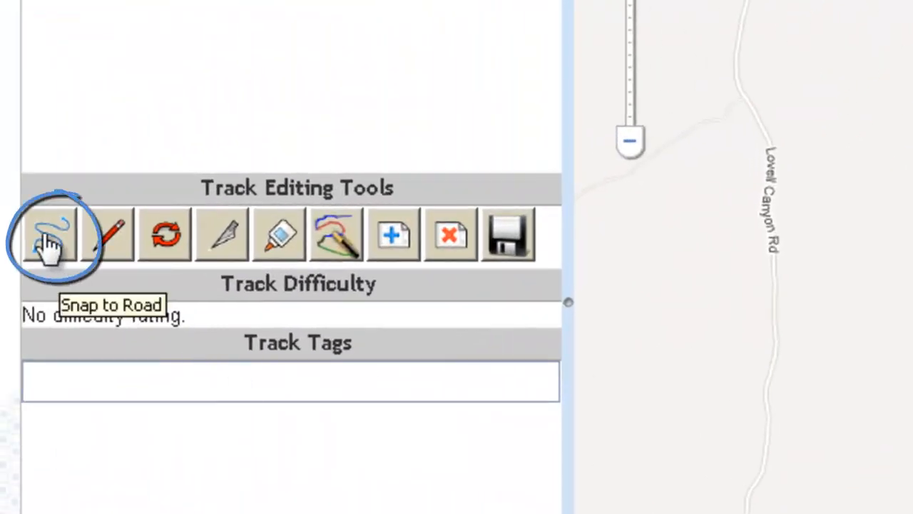
- Snap the new track to Rocky Gap Rd through to its Lovell Canyon Rd end and accept the replacement
click(47, 239)
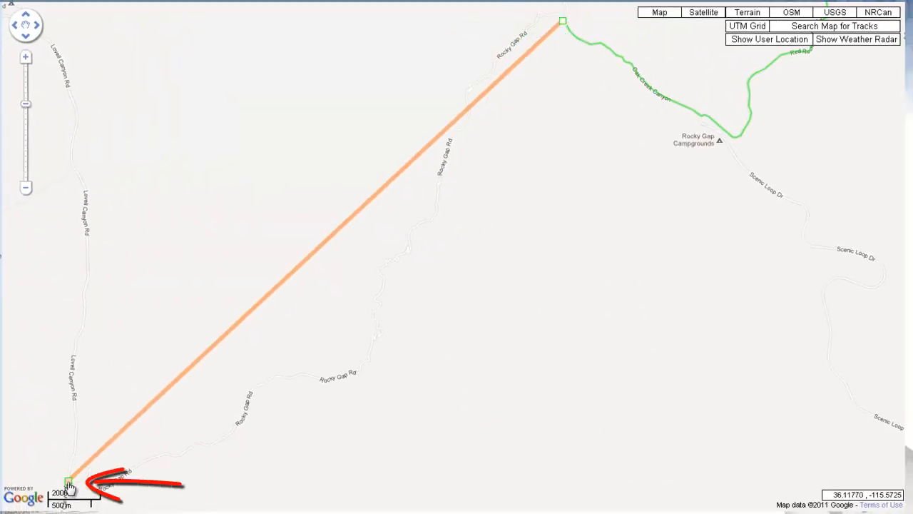
click(67, 482)
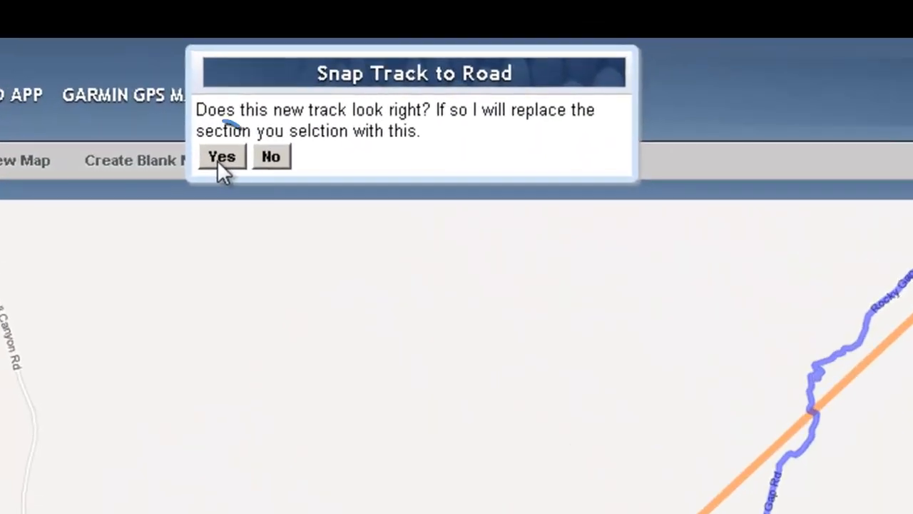
click(220, 158)
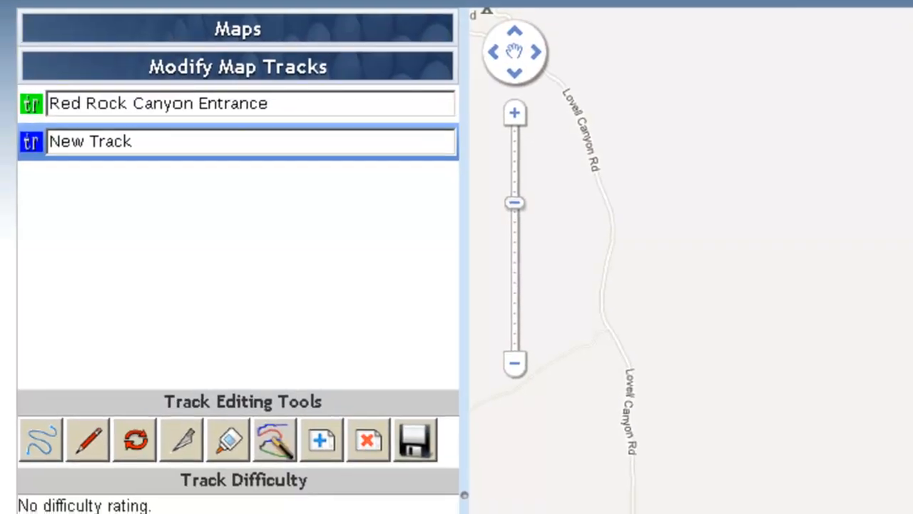
- Name the snapped track Rocky Gap Road, set its difficulty to Extreme and save it
click(14, 143)
text(Rocky Gap Road)
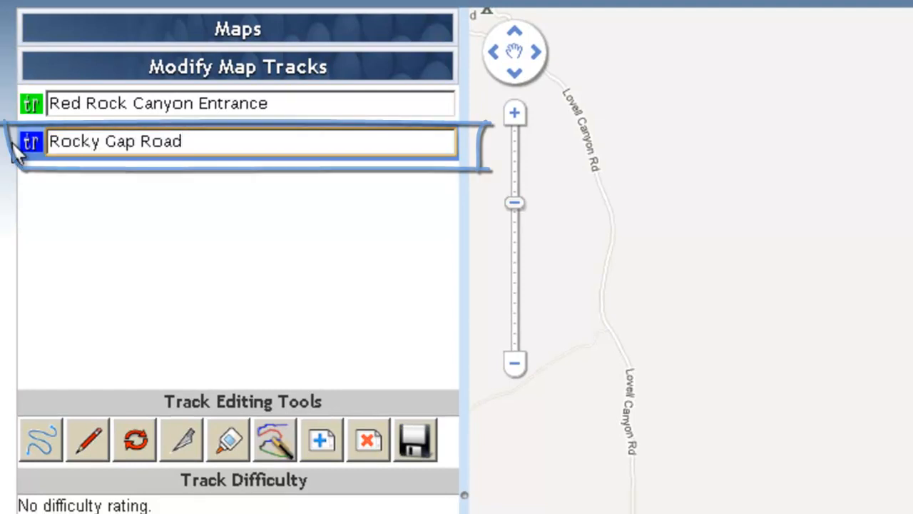
click(29, 144)
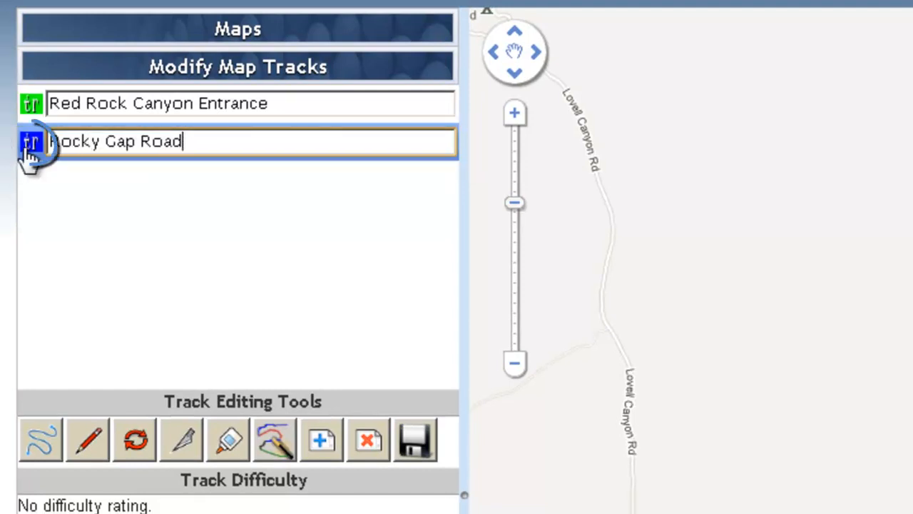
click(378, 292)
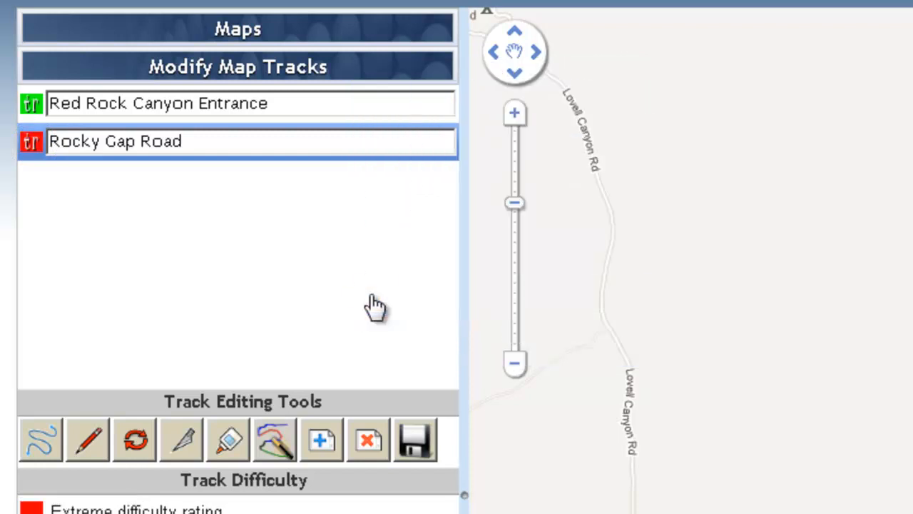
click(415, 446)
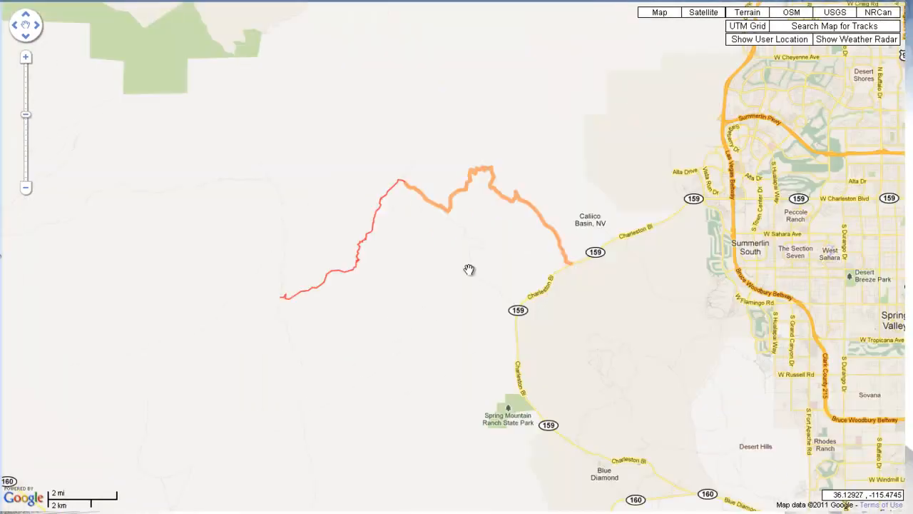
- Highlight each of the two tracks in turn and examine where they meet at Oak Creek Canyon
scroll(468, 269, up, 1)
drag(469, 269, 499, 326)
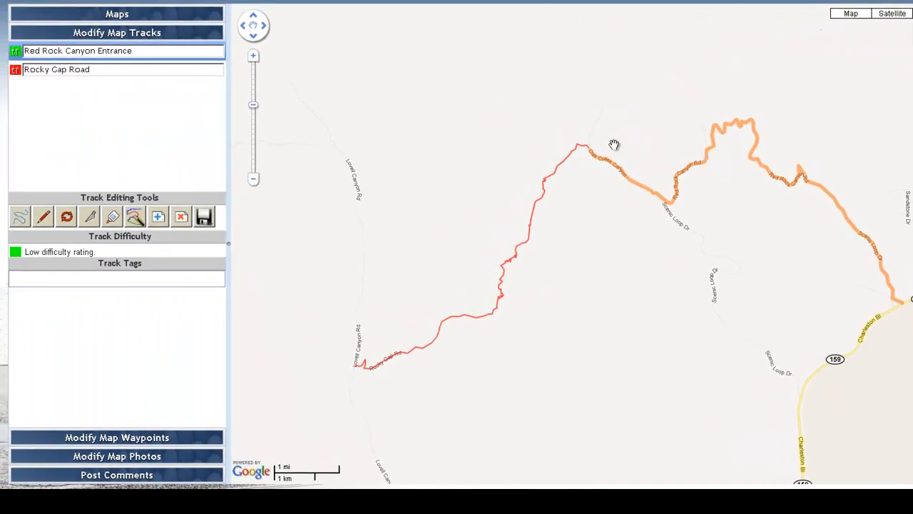
click(140, 53)
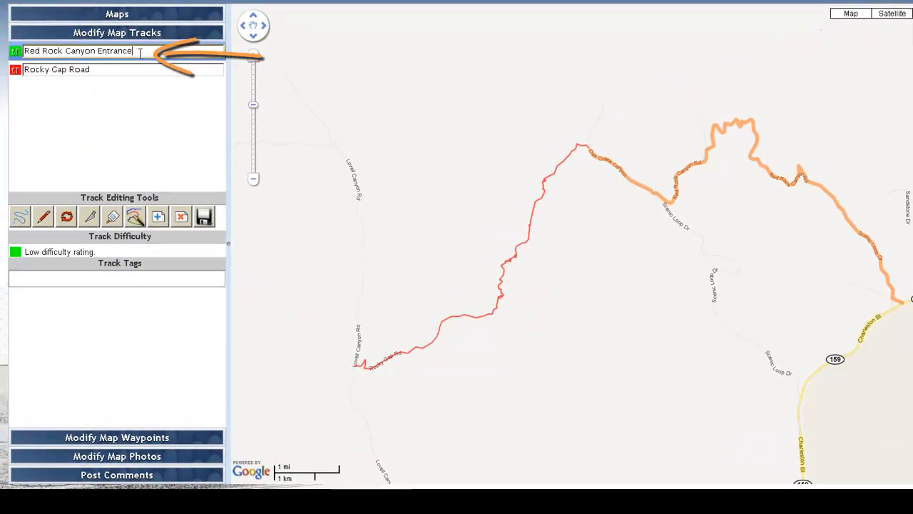
click(121, 69)
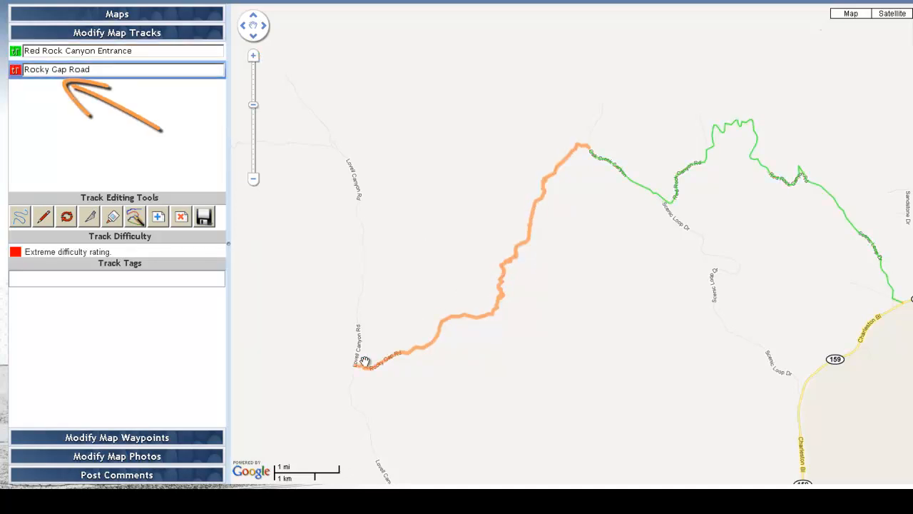
click(143, 51)
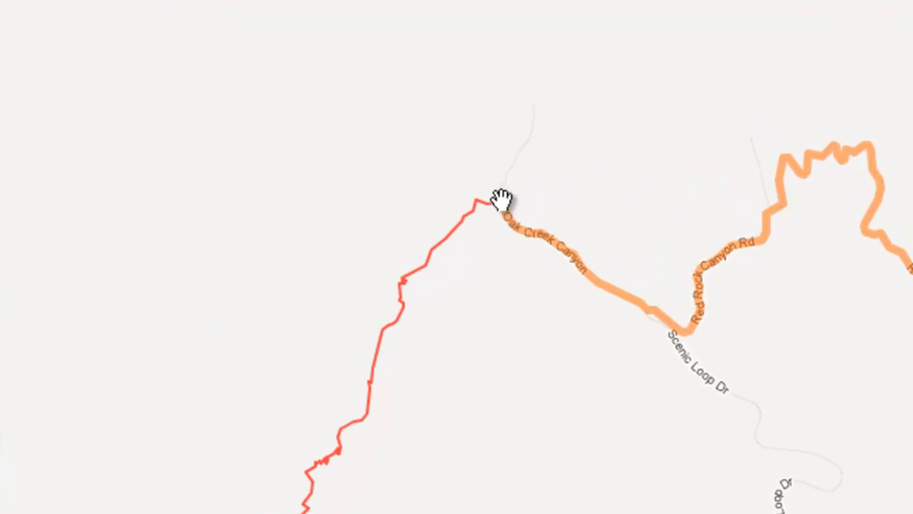
scroll(504, 206, up, 3)
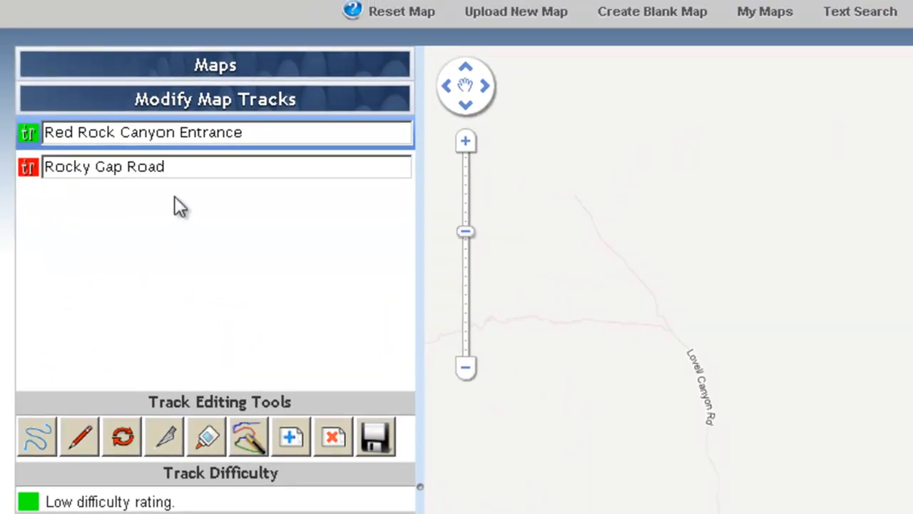
- Delete the Rocky Gap Road track and agree to save the change
click(184, 167)
click(188, 170)
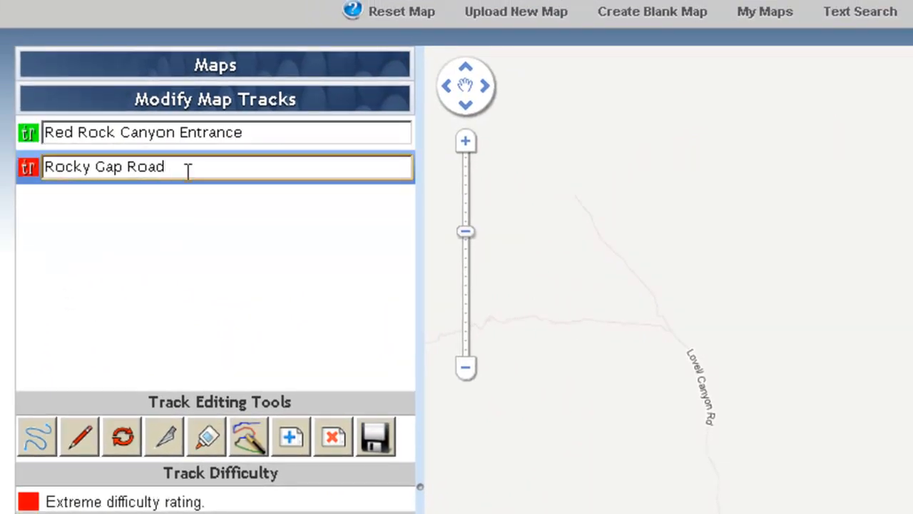
click(337, 446)
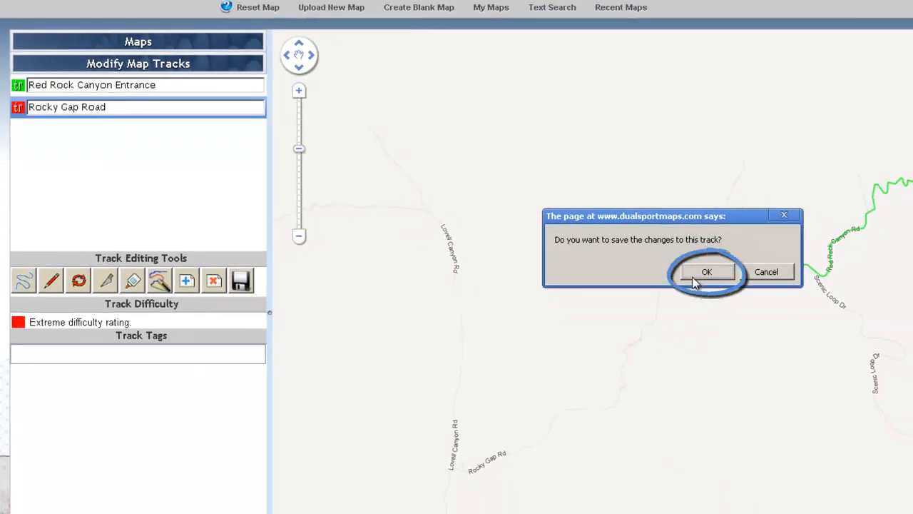
click(696, 278)
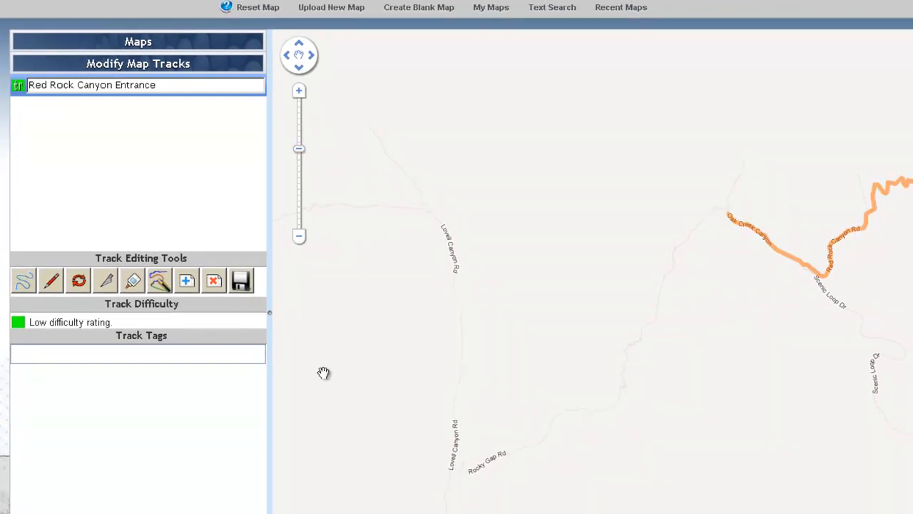
- Draw a new two-point track from the Lovell Canyon Rd and Rocky Gap Rd junction to the Oak Creek Canyon end of the green track
click(187, 282)
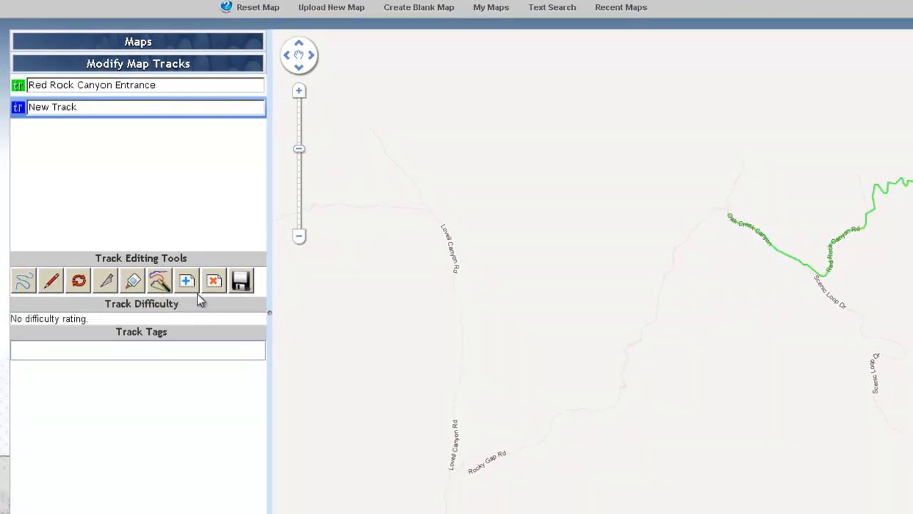
click(452, 471)
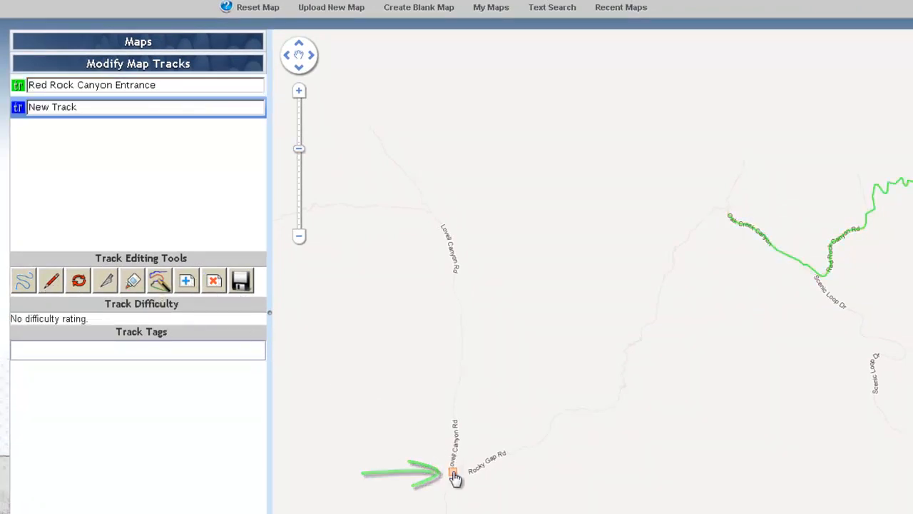
click(724, 212)
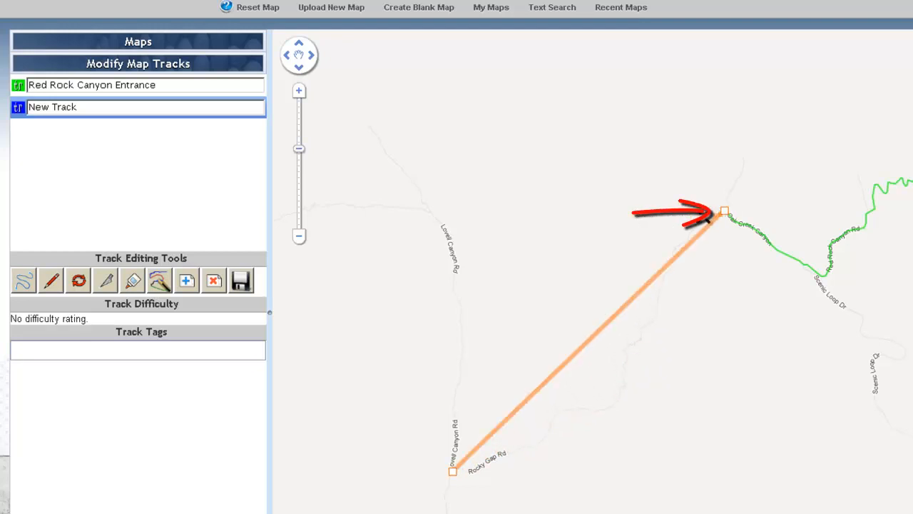
scroll(724, 214, up, 1)
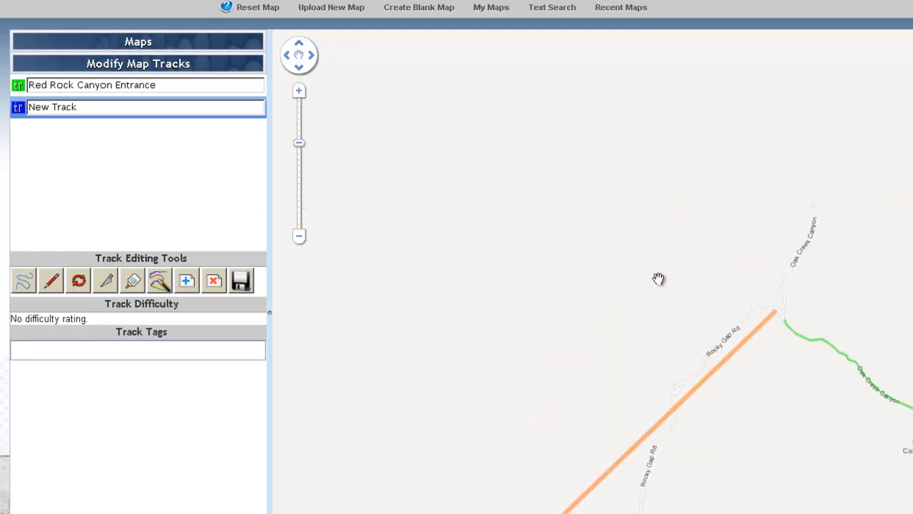
scroll(606, 340, down, 1)
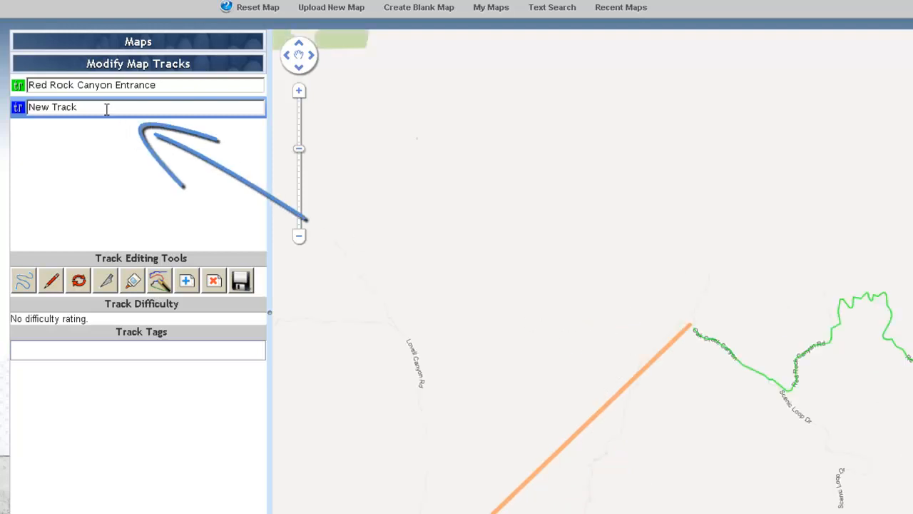
- Name the redrawn track Rocky Gap Road, set its difficulty to Extreme and save it
drag(106, 107, 6, 100)
text(Rocky Gap Road)
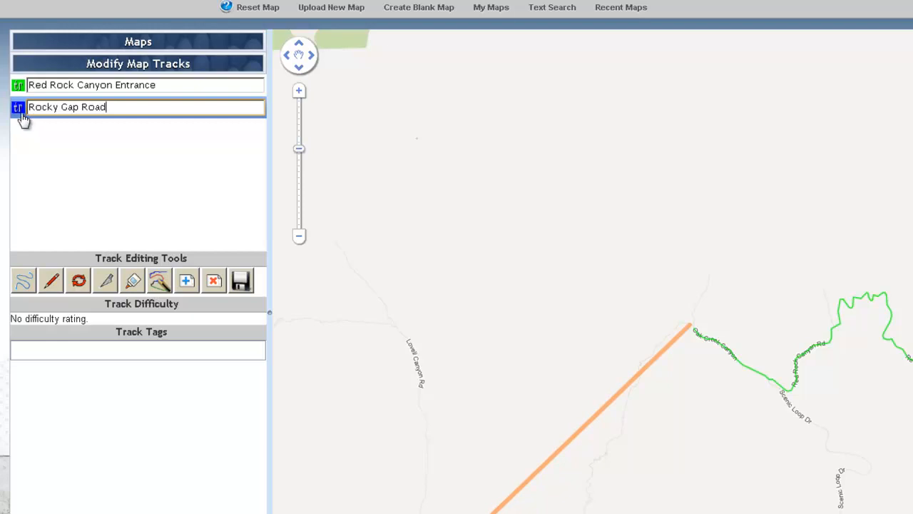
click(20, 113)
click(218, 194)
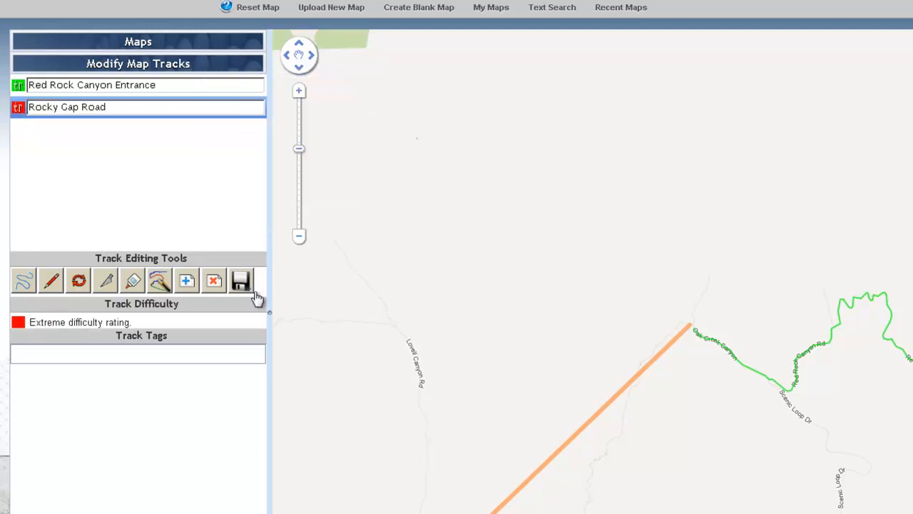
click(242, 281)
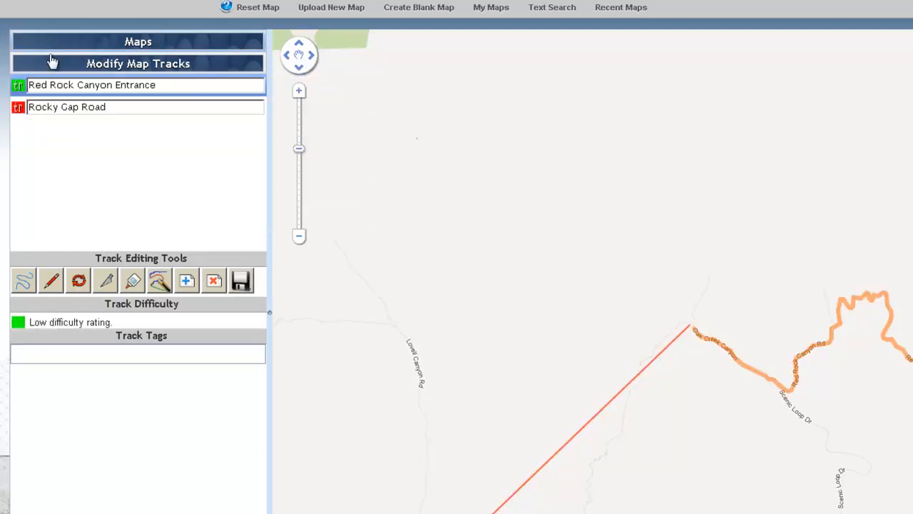
- Select the Rocky Gap Road track and return the selection to Red Rock Canyon Entrance
click(148, 106)
click(142, 84)
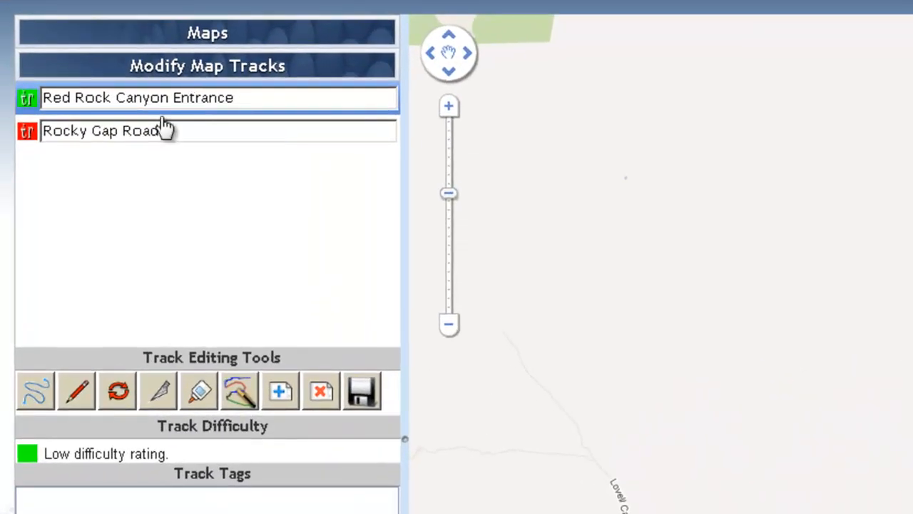
click(202, 396)
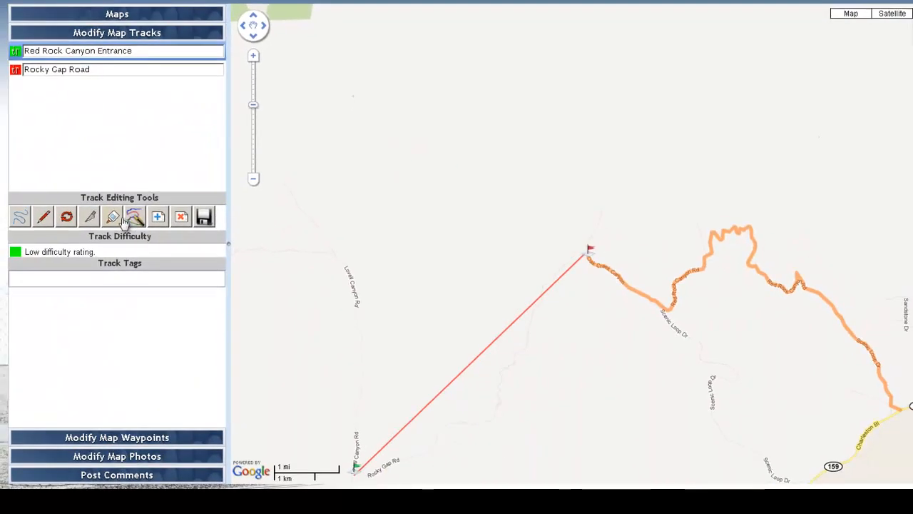
click(112, 219)
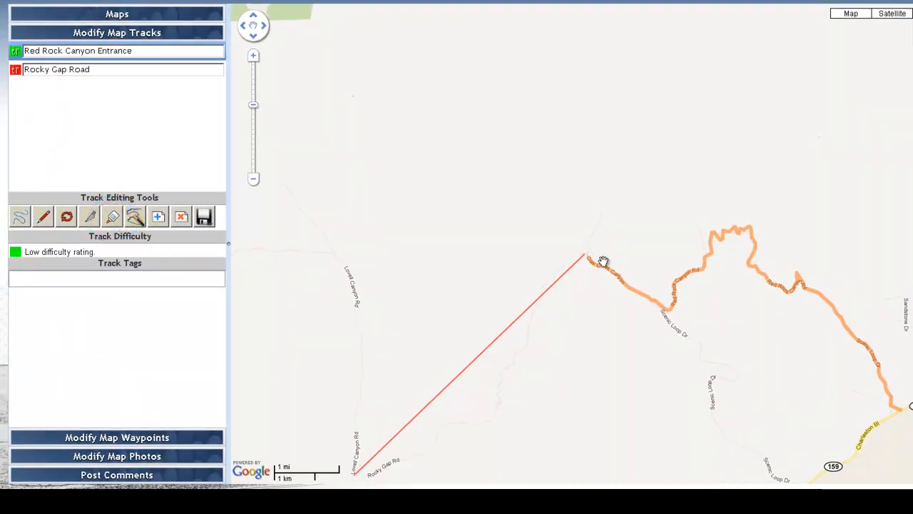
drag(565, 334, 595, 256)
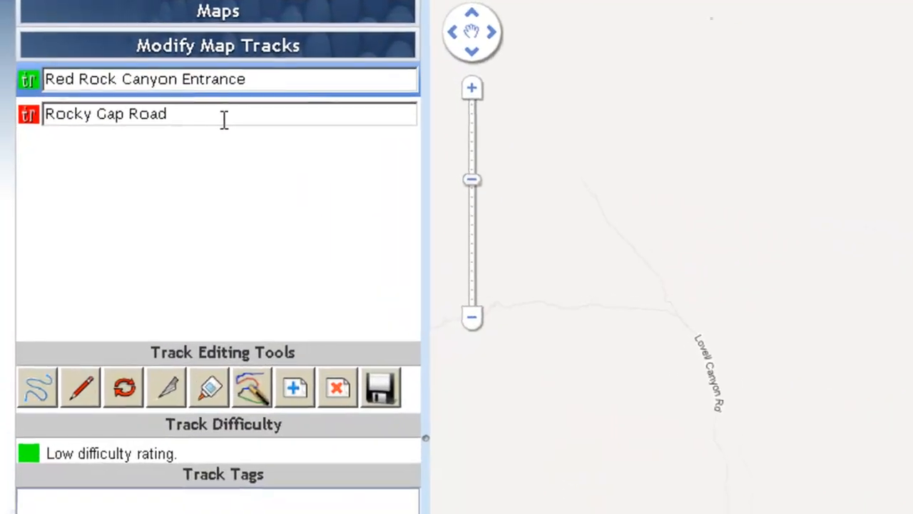
- Reverse the direction of the Rocky Gap Road track, save the change and make Red Rock Canyon Entrance the selected track
click(120, 71)
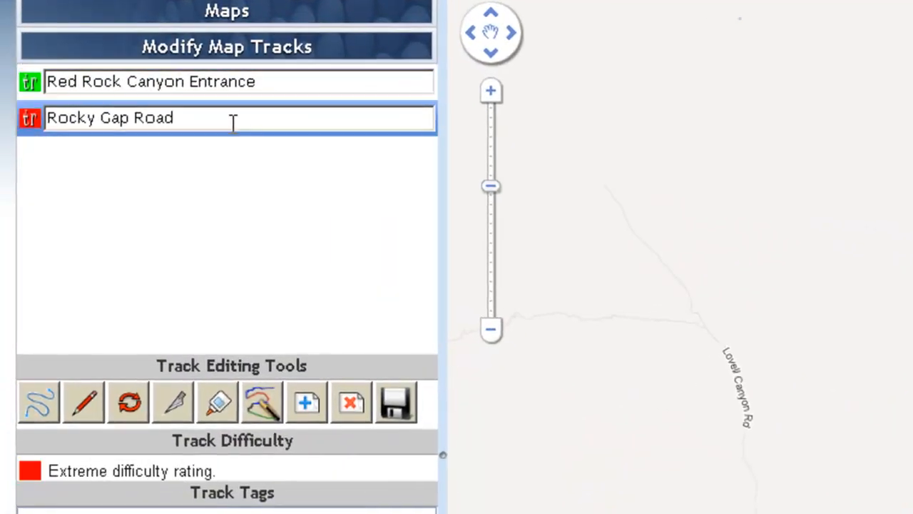
click(127, 404)
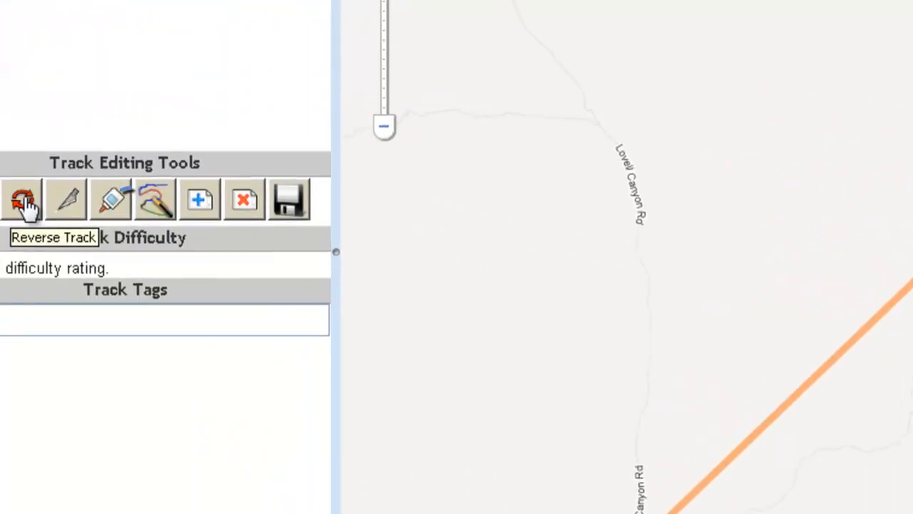
click(131, 221)
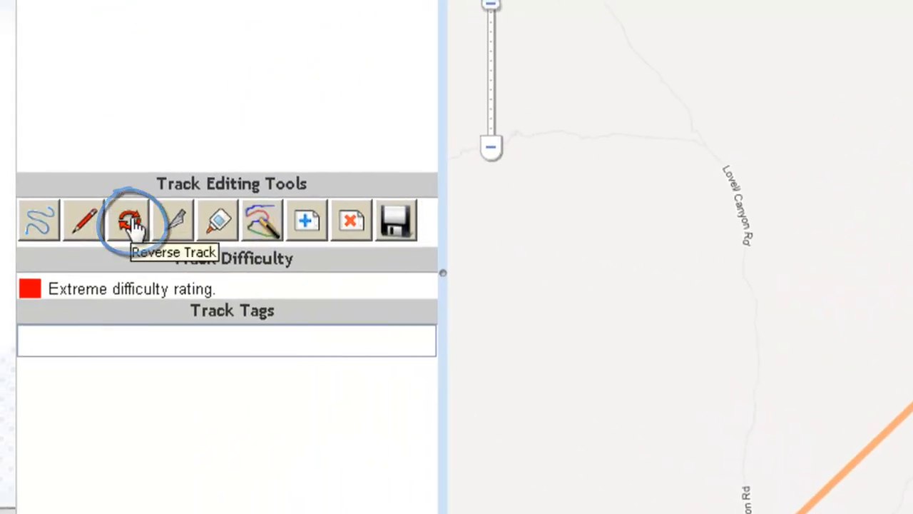
click(127, 125)
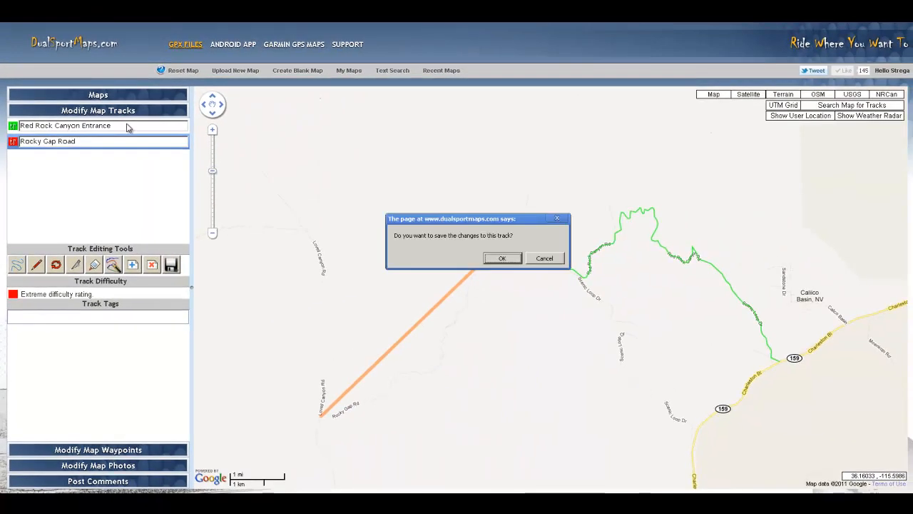
click(488, 258)
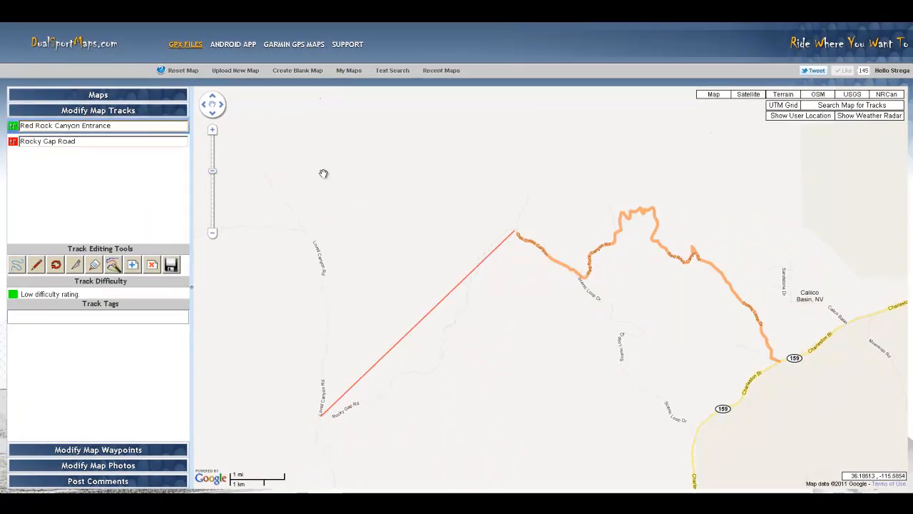
- Join the Oak Creek Canyon end of the Red Rock Canyon Entrance track to the nearby start of the Rocky Gap Road track
scroll(525, 236, up, 3)
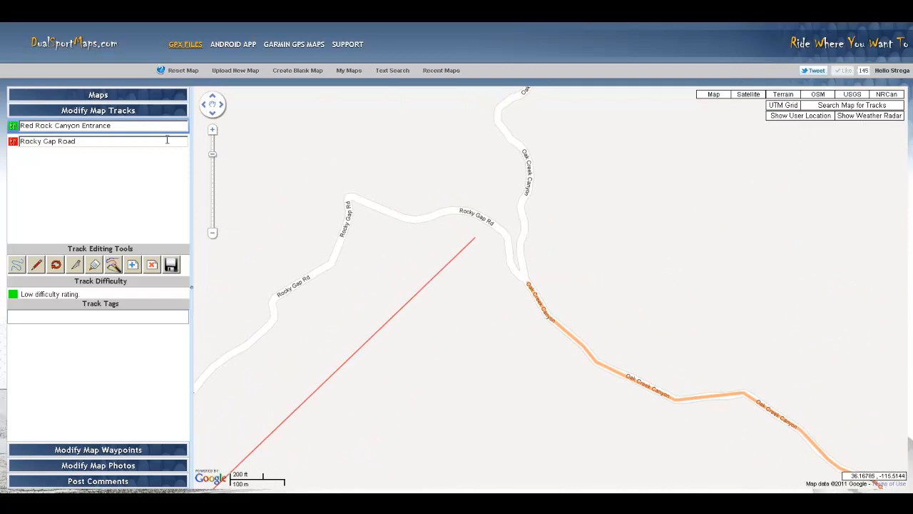
click(95, 265)
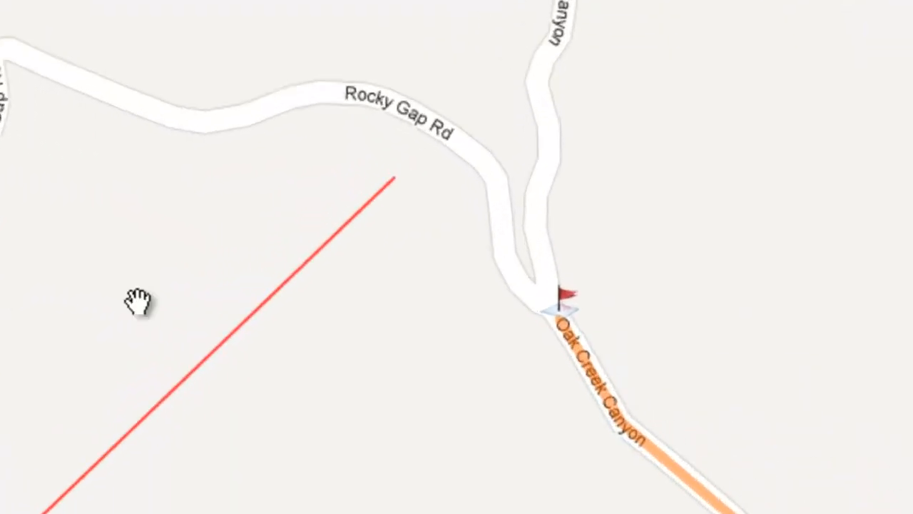
click(564, 312)
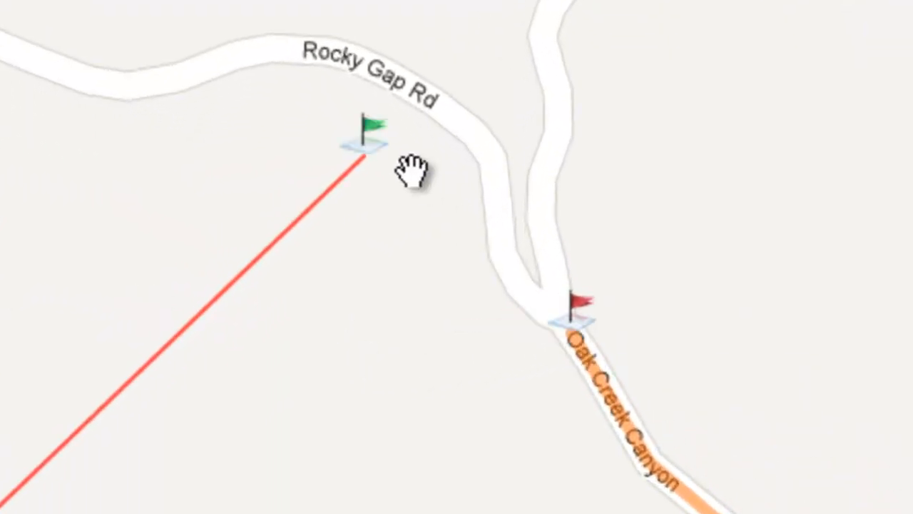
click(364, 145)
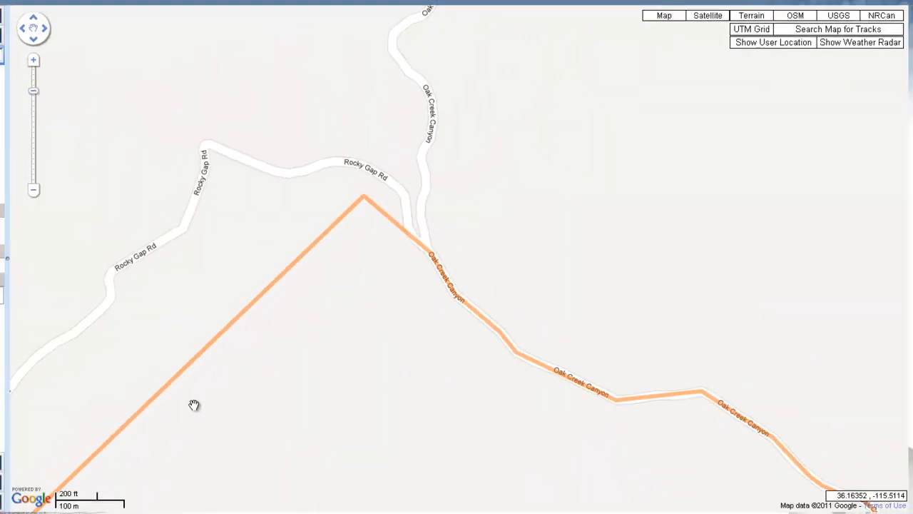
- Snap the joined track's straight section, out to its Lovell Canyon Rd end, to the road and accept the replacement route
scroll(314, 368, down, 4)
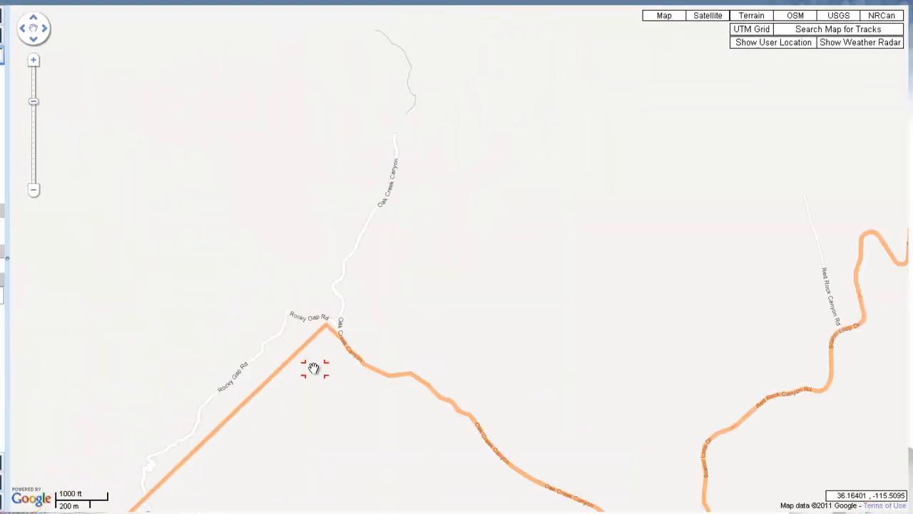
drag(318, 401, 389, 238)
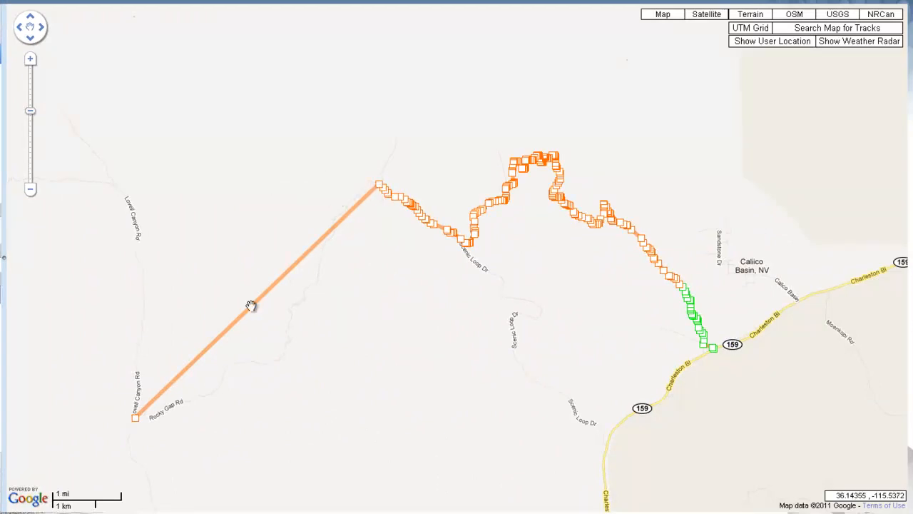
click(134, 416)
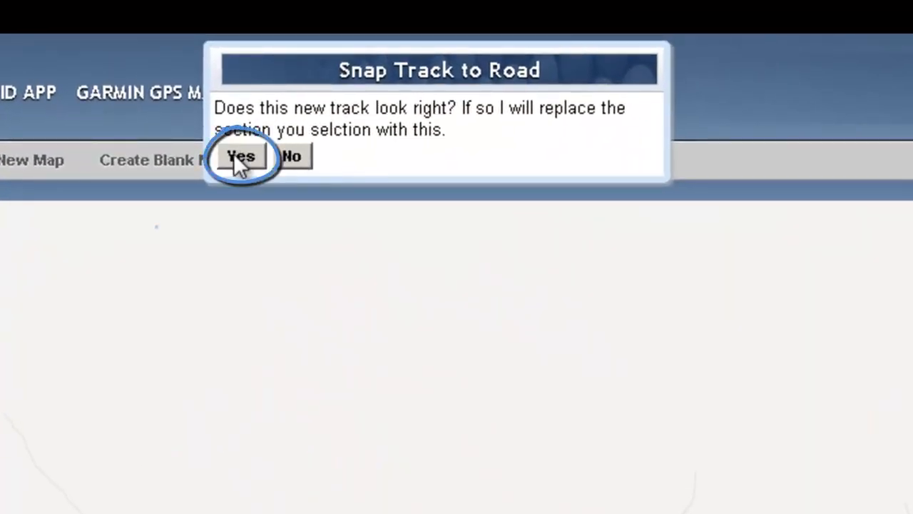
click(241, 156)
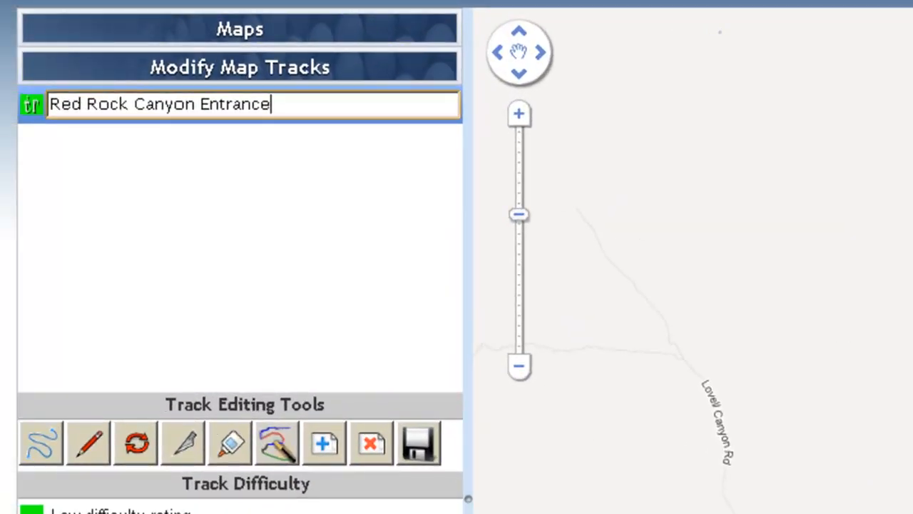
key(Return)
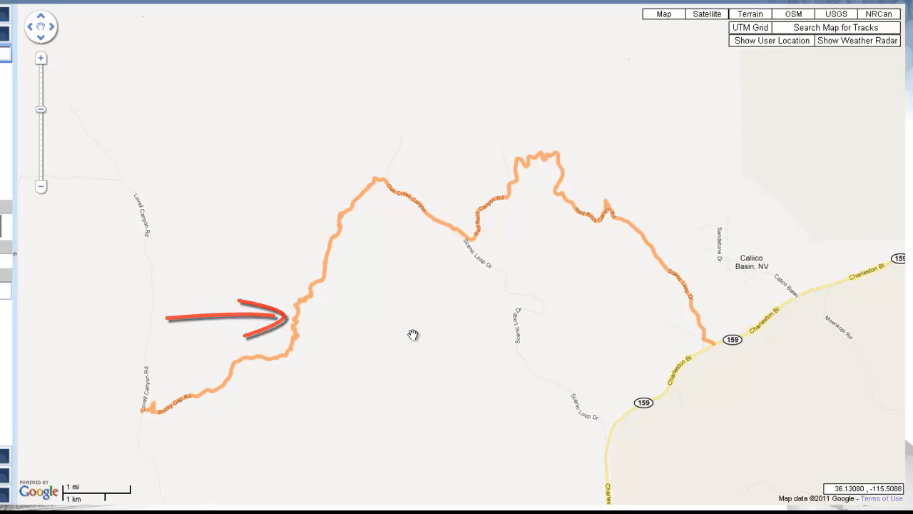
- Split the joined track at the point where Rocky Gap Rd meets Oak Creek Canyon
double_click(380, 180)
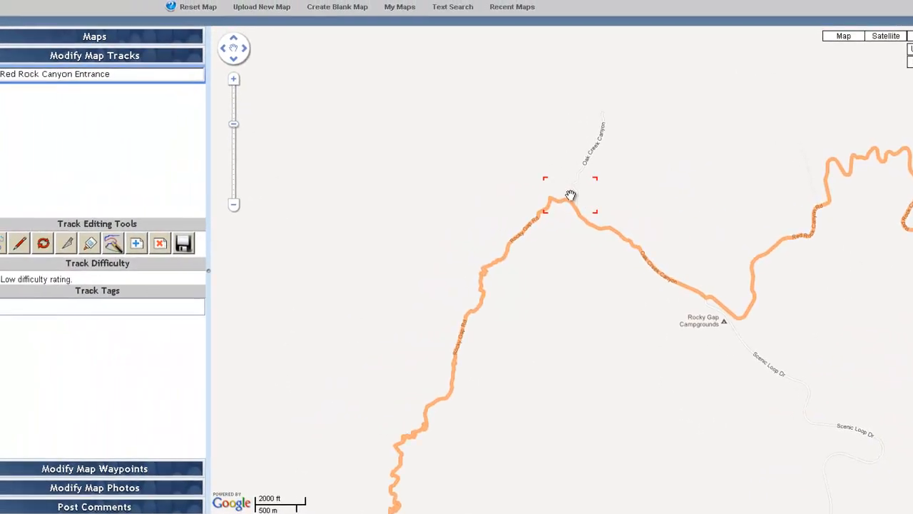
scroll(571, 195, up, 2)
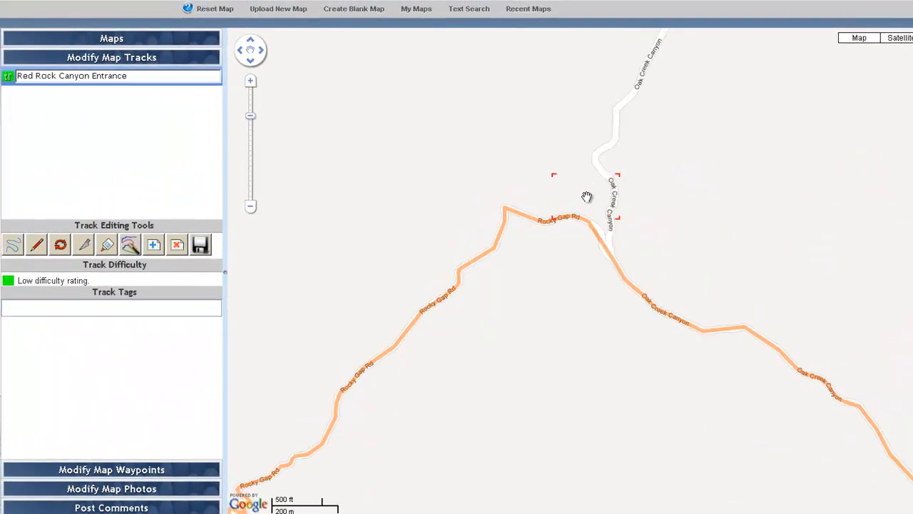
click(84, 245)
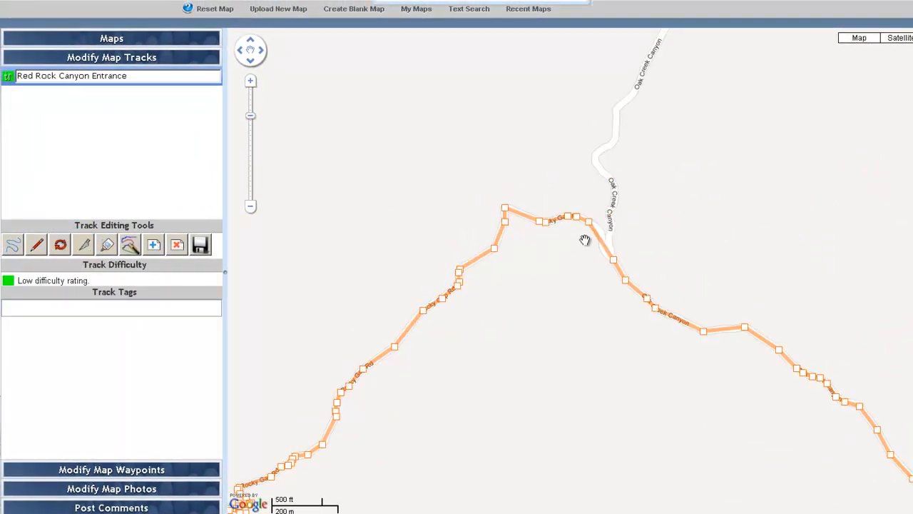
click(613, 259)
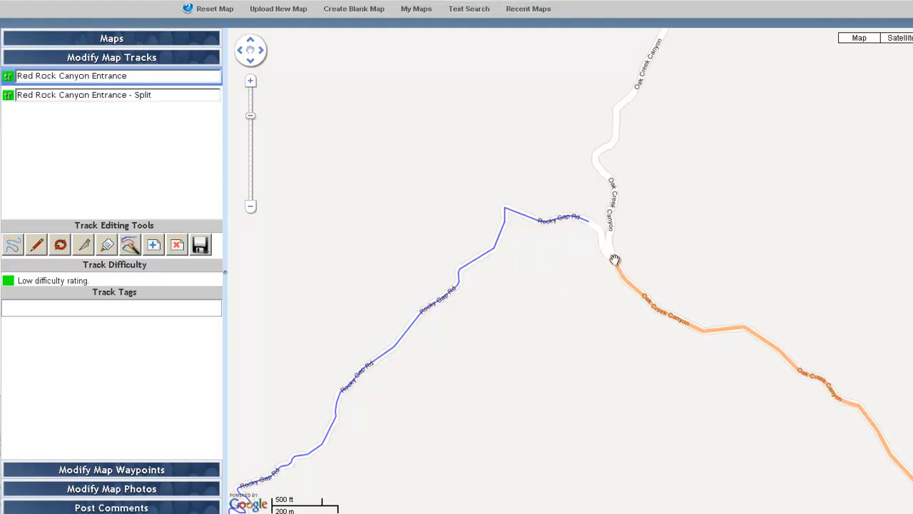
- Rename the split-off track Rocky Gap Road and set its difficulty to Extreme
click(165, 94)
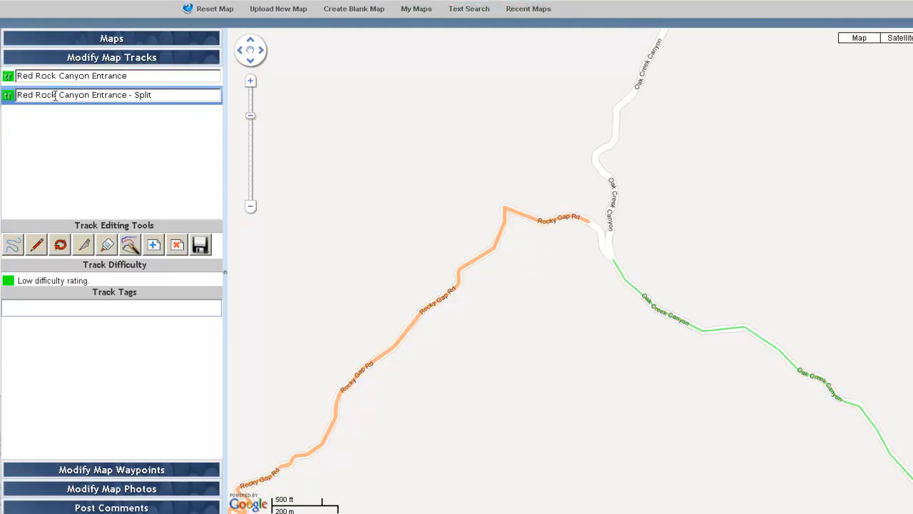
drag(190, 95, 36, 95)
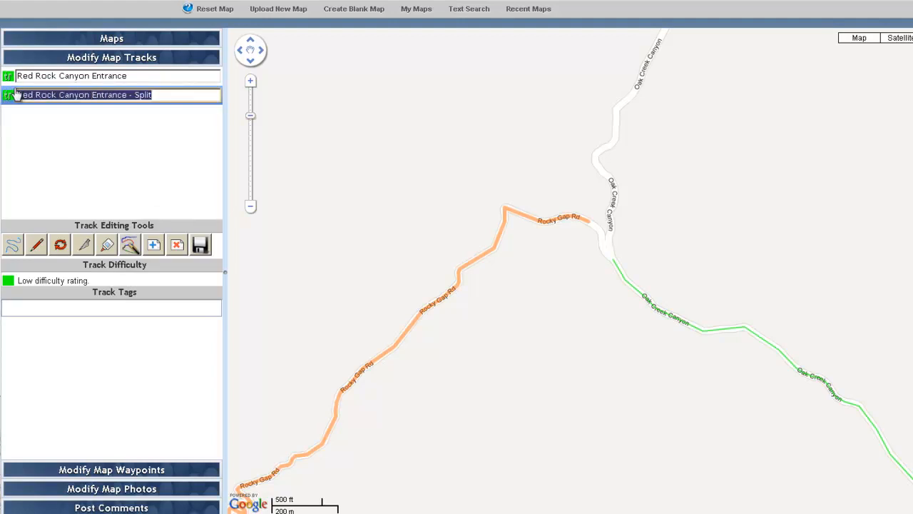
text(Rocky Gap Road)
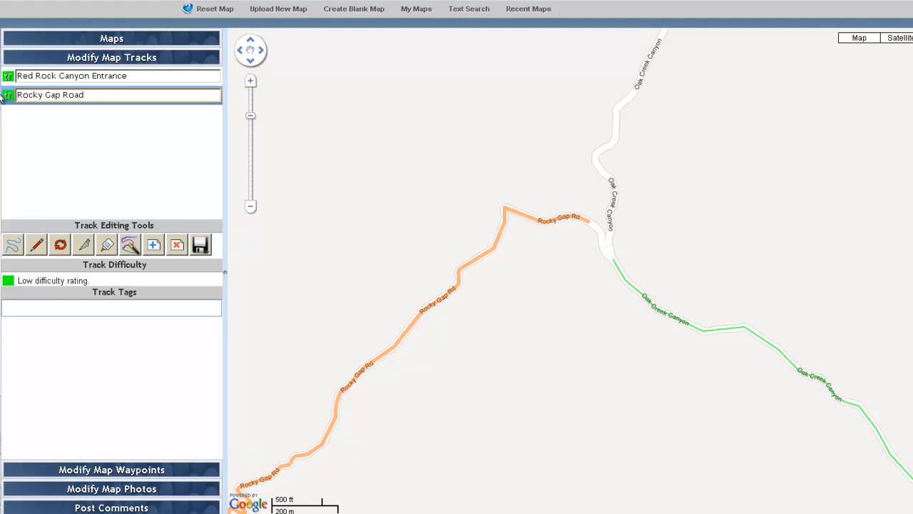
click(7, 96)
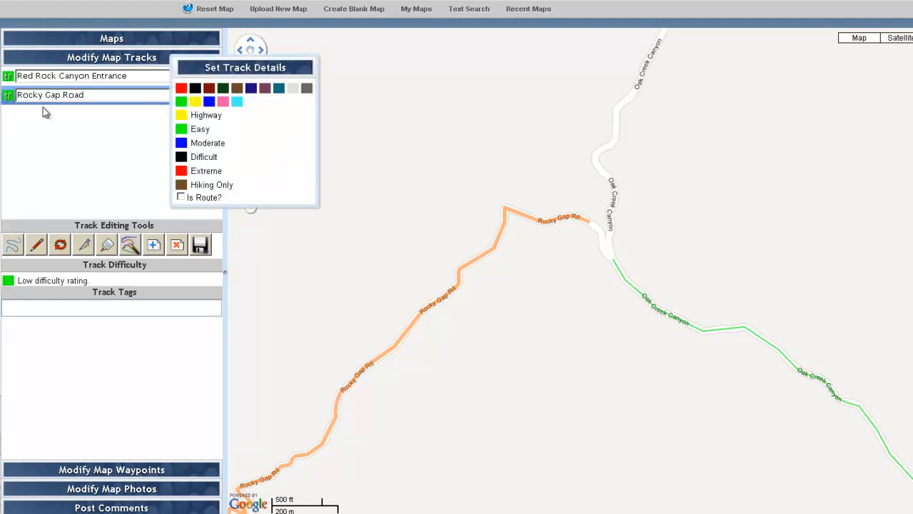
click(181, 171)
- Open the Red Rock Canyon Entrance track's points for editing at the gap near the Rocky Gap Rd junction
scroll(593, 288, down, 4)
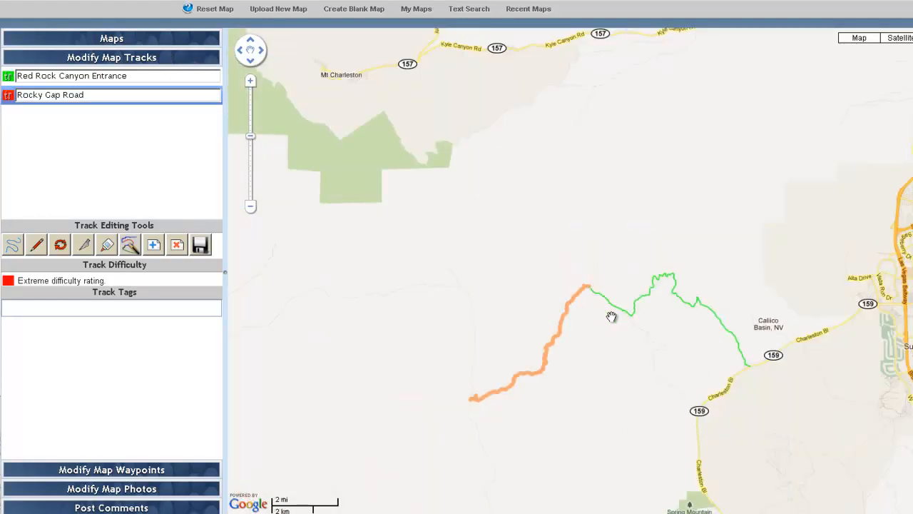
scroll(594, 263, up, 4)
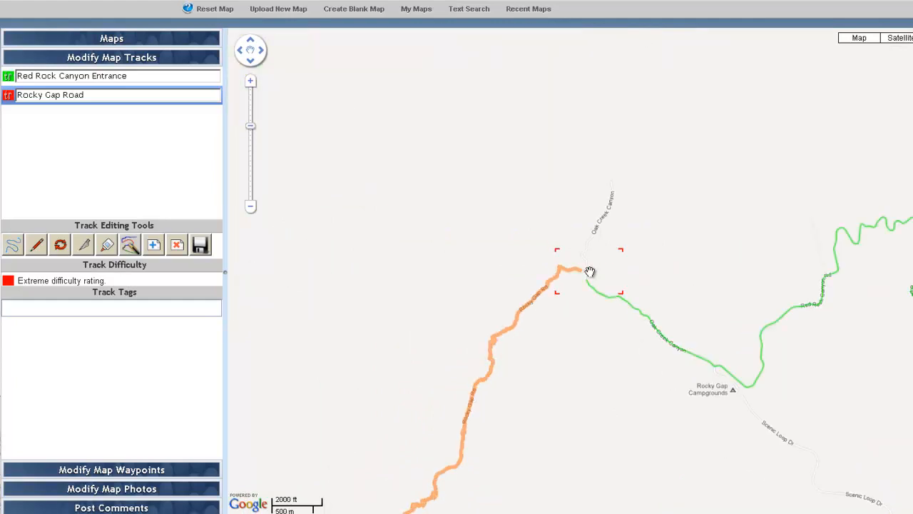
scroll(605, 292, up, 1)
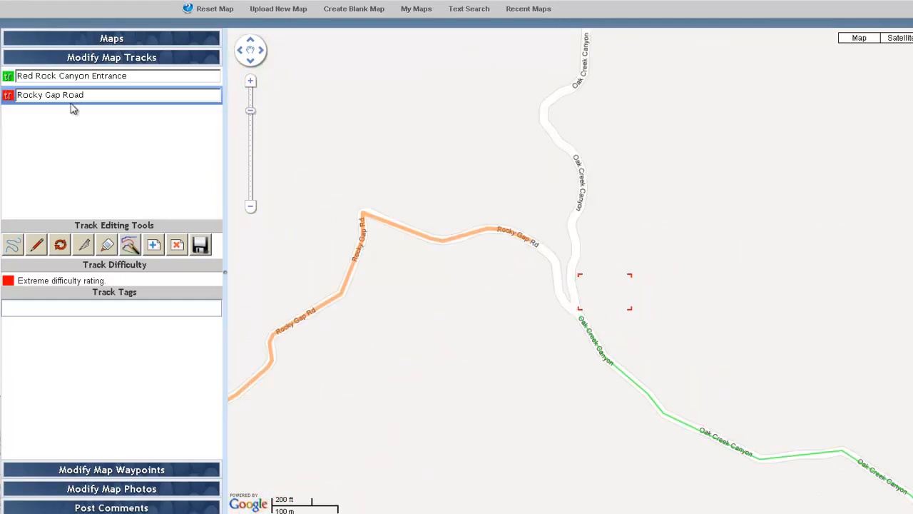
click(131, 75)
click(38, 245)
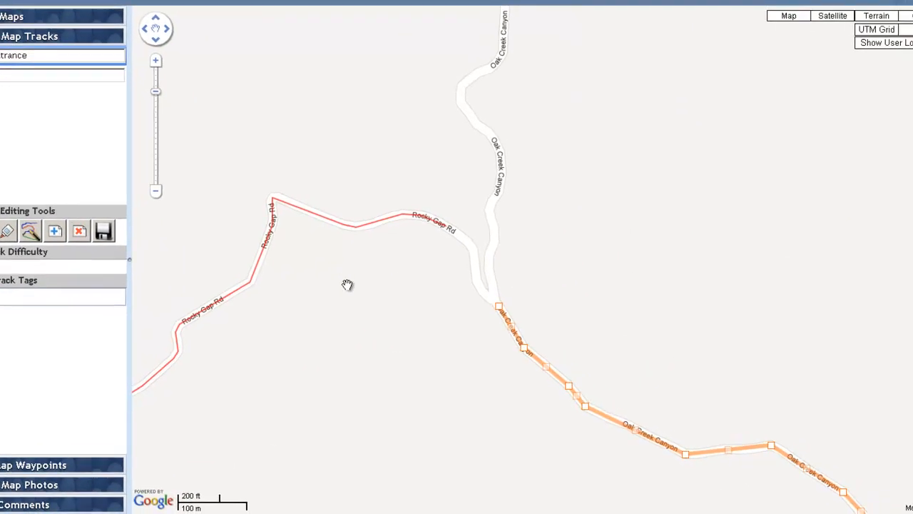